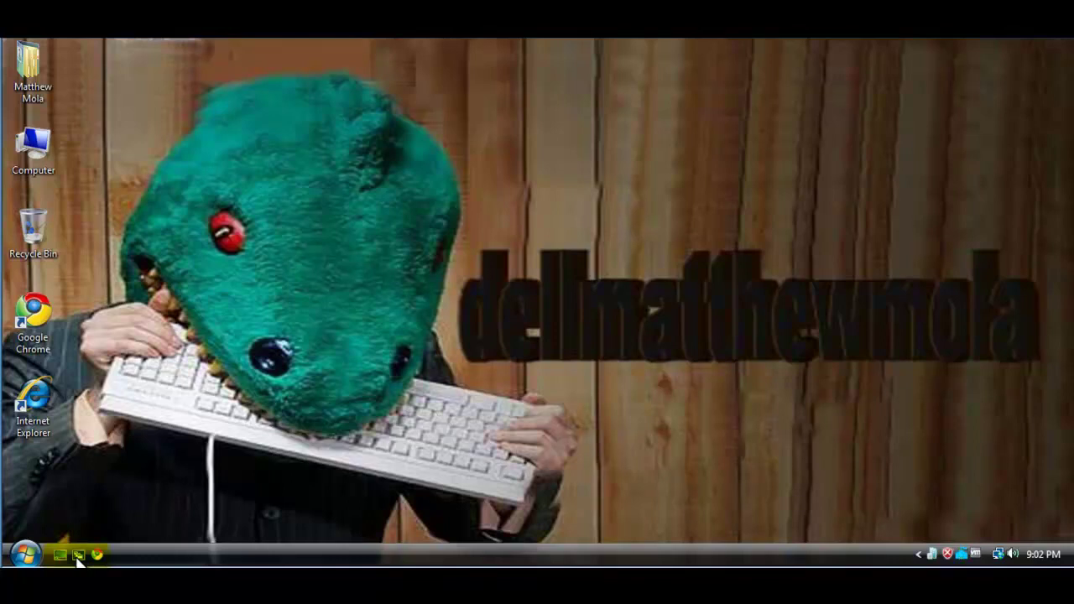
# Open the Computer window and flip through the open windows in the 3-D window switcher.
pyautogui.click(27, 555)
pyautogui.click(242, 356)
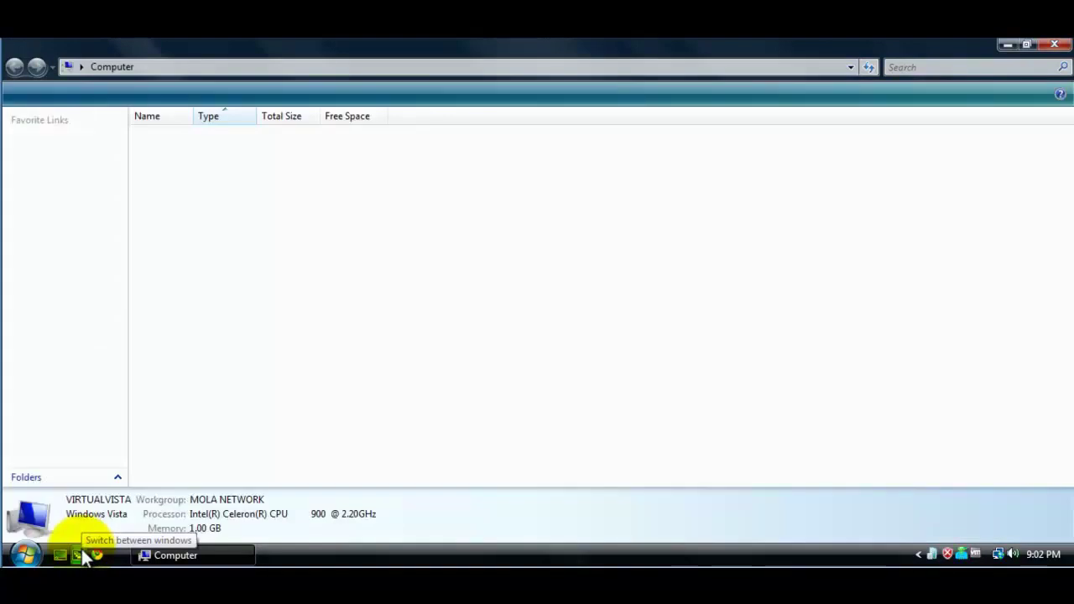
pyautogui.click(81, 554)
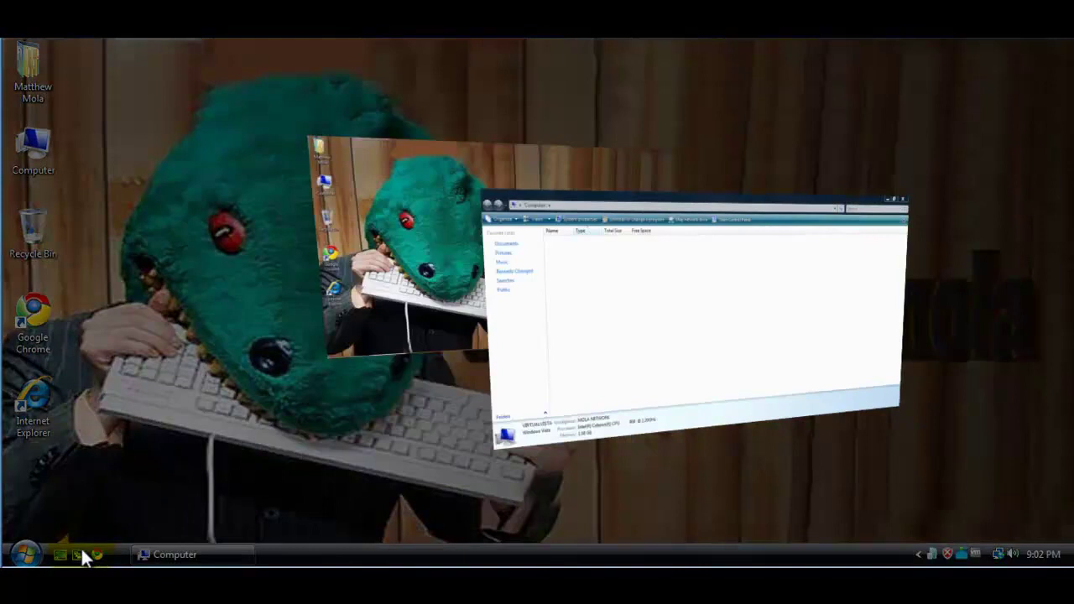
pyautogui.scroll(-1, 80, 547)
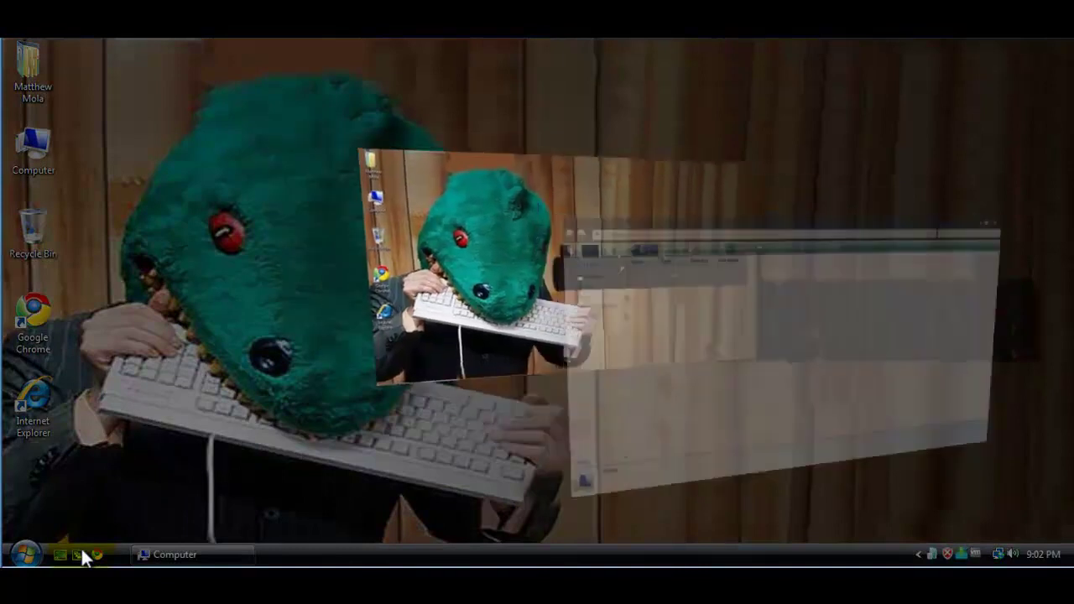
pyautogui.scroll(-1, 80, 547)
pyautogui.click(81, 546)
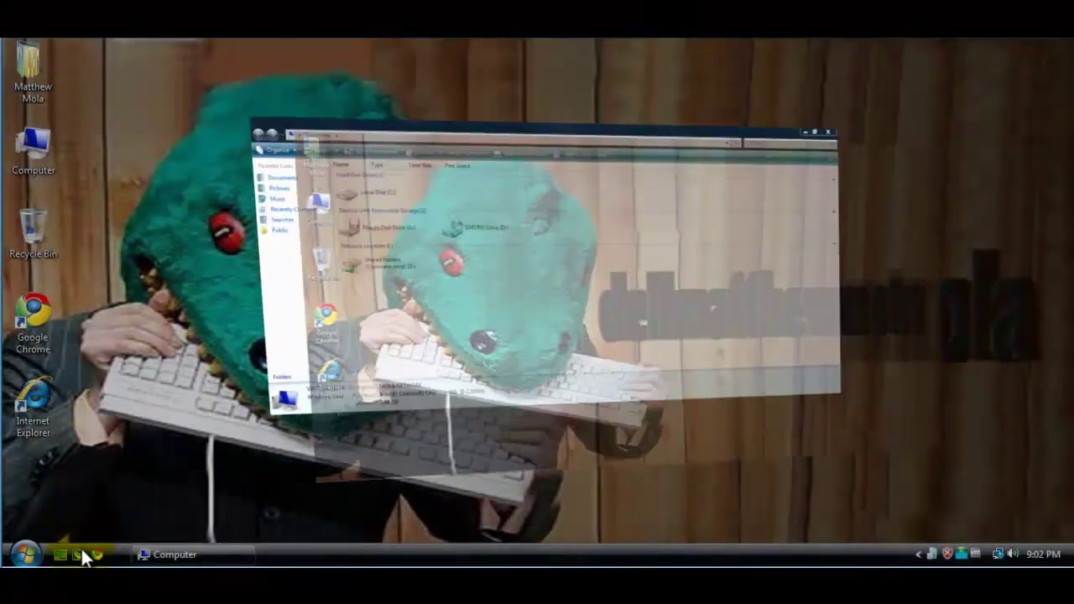
pyautogui.click(81, 554)
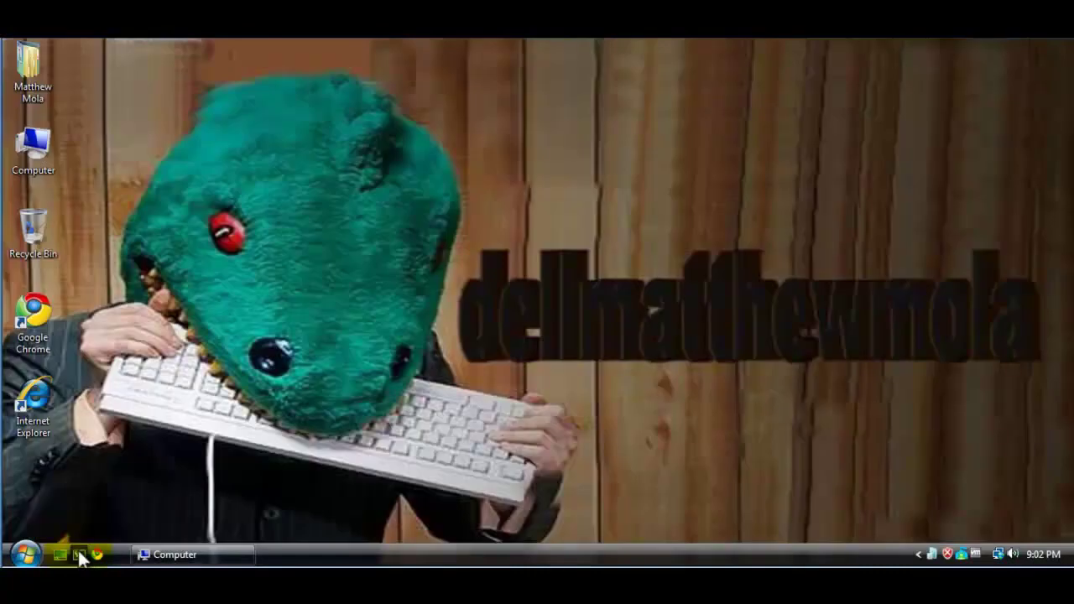
# Bring up the 3-D window switcher again, flip one window forward and return to the desktop.
pyautogui.click(80, 557)
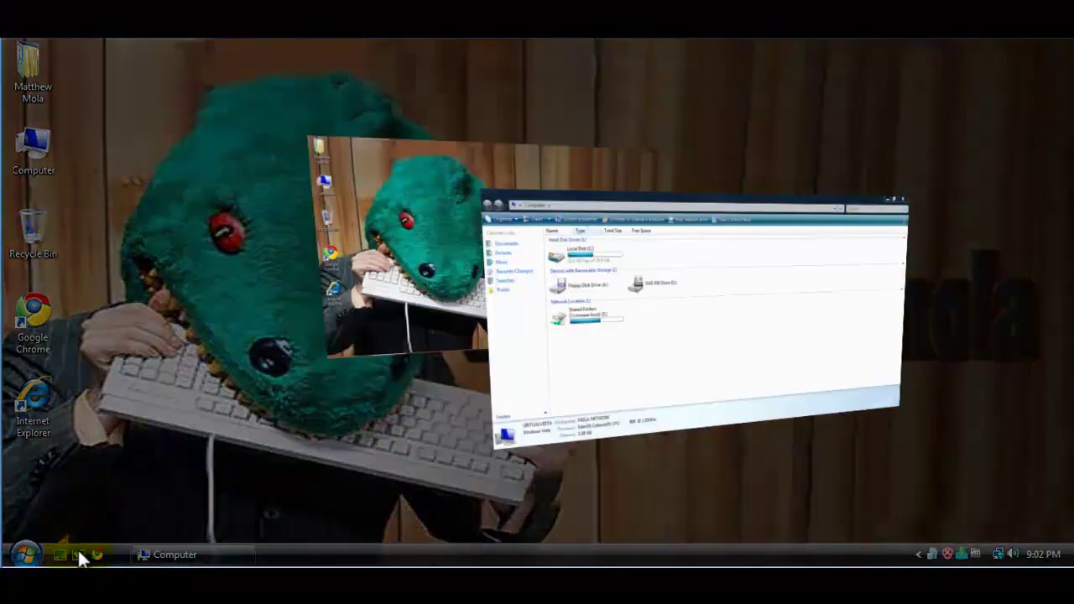
pyautogui.scroll(-1, 78, 548)
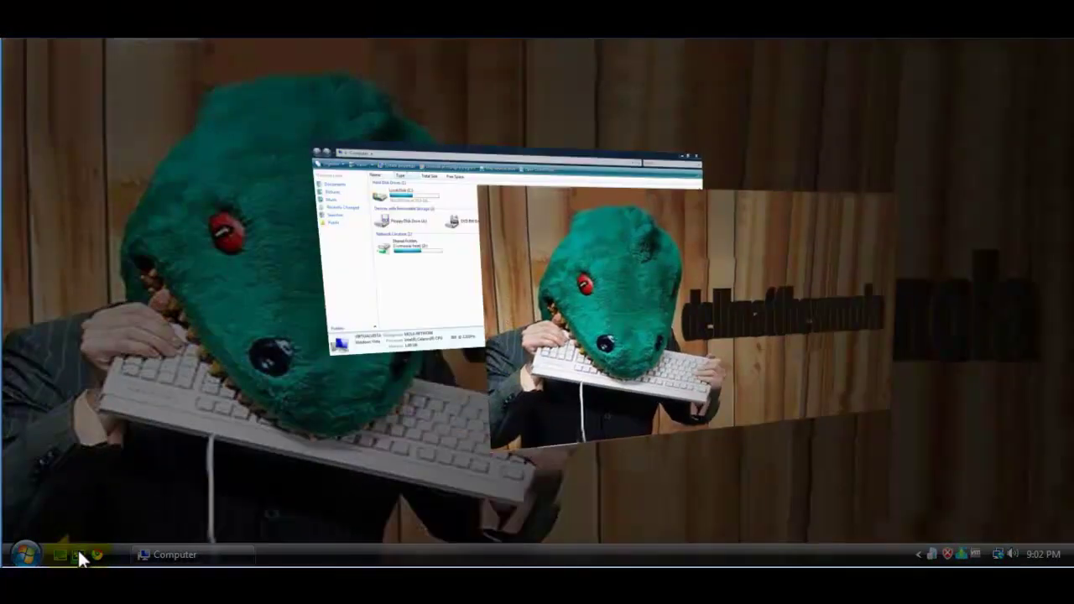
pyautogui.click(77, 548)
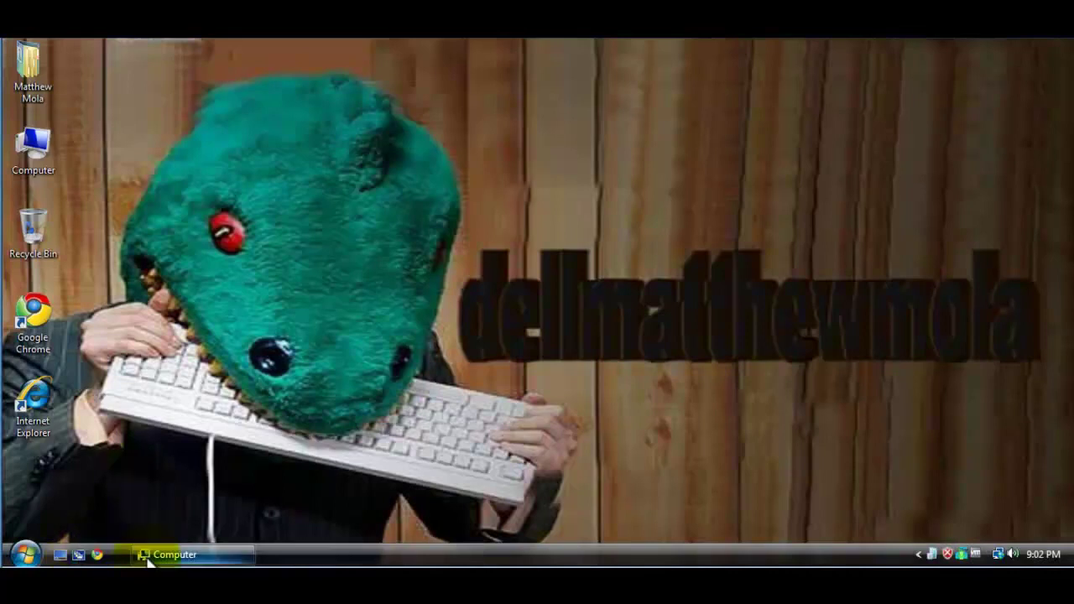
pyautogui.moveTo(148, 563)
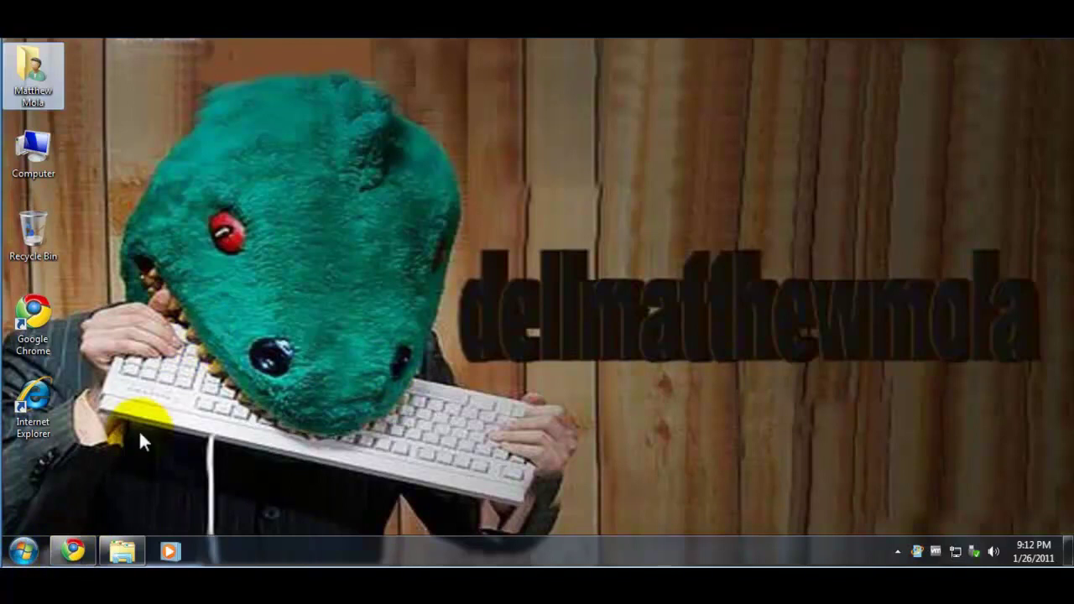
# Consult the online-tech-tips guide in Chrome on creating a Switch Between Windows icon, and start creating a new shortcut on the desktop.
pyautogui.click(69, 552)
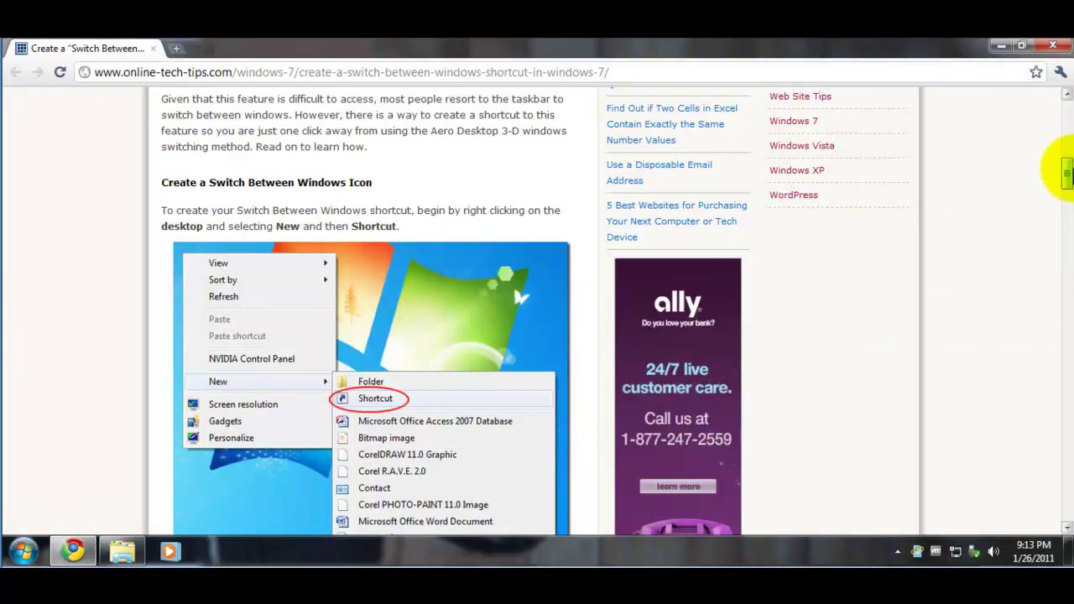
pyautogui.moveTo(1066, 171); pyautogui.dragTo(1067, 186)
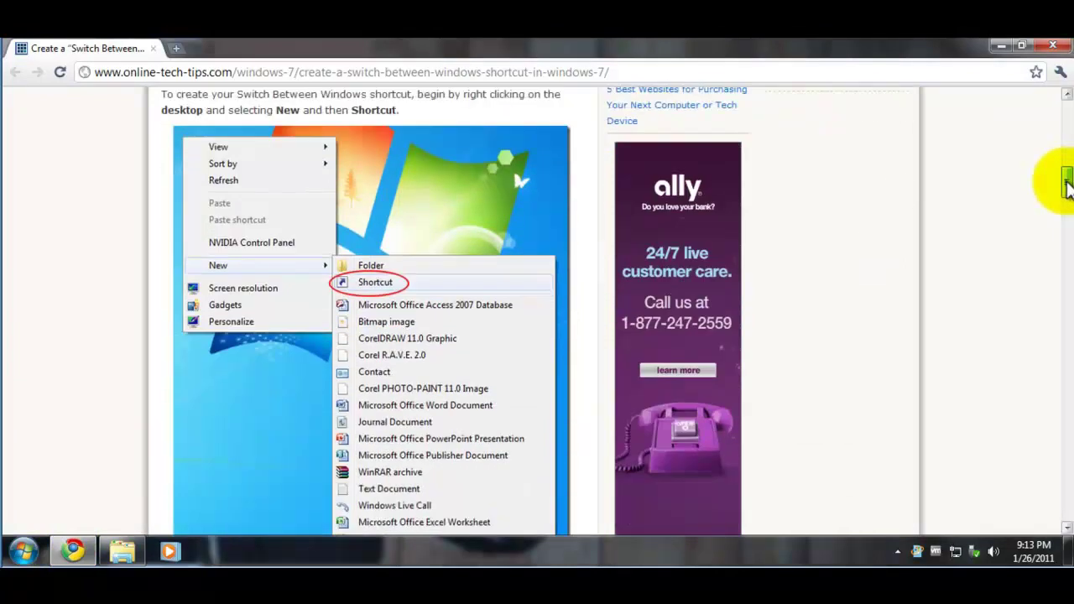
pyautogui.click(996, 49)
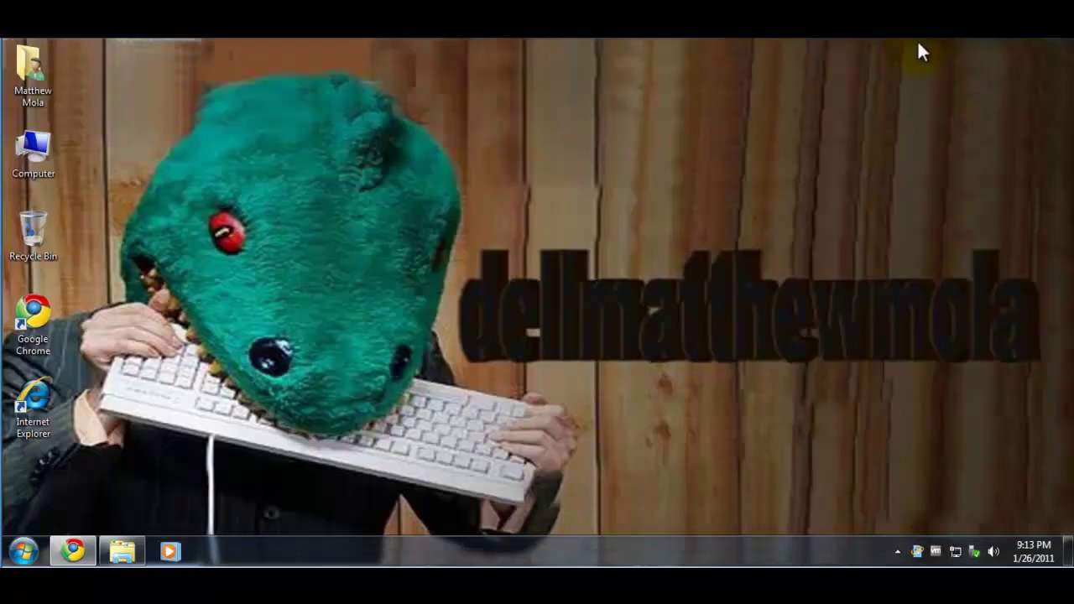
pyautogui.press('m')
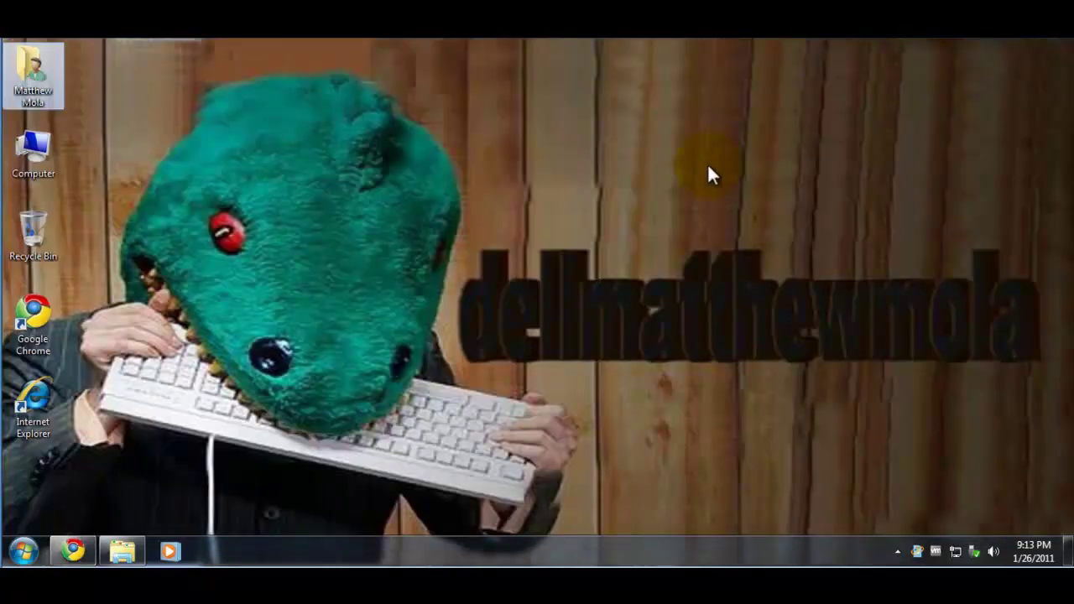
pyautogui.press('Return')
pyautogui.rightClick(708, 165)
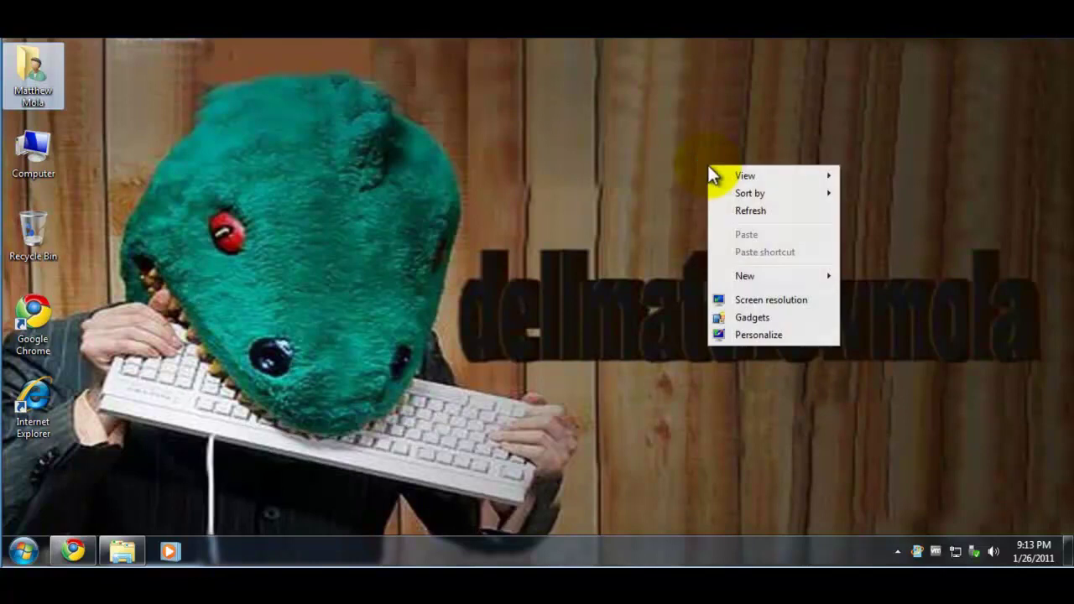
pyautogui.click(738, 278)
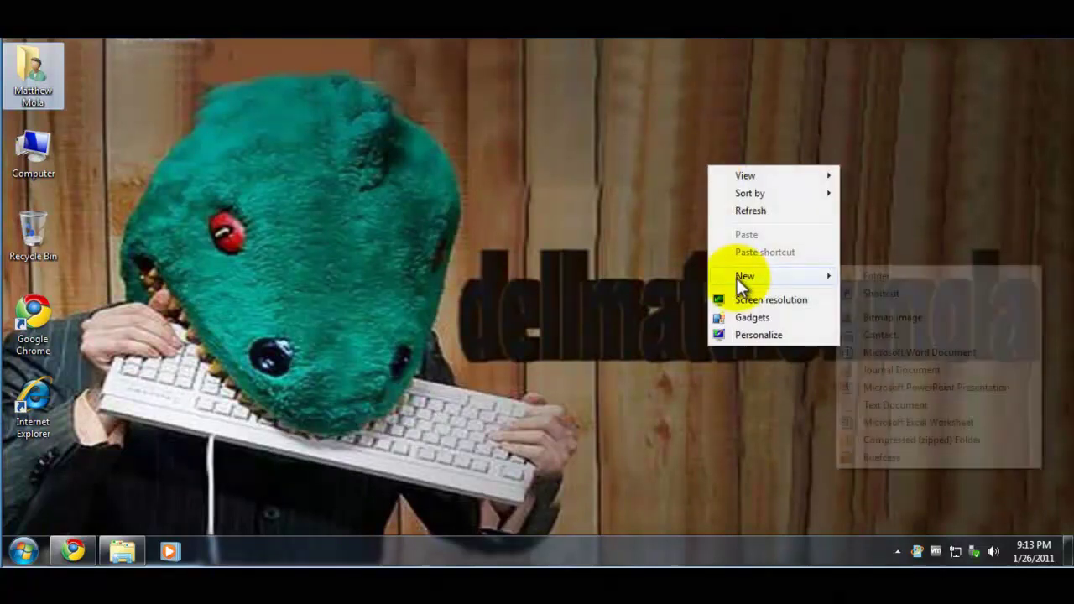
pyautogui.click(878, 288)
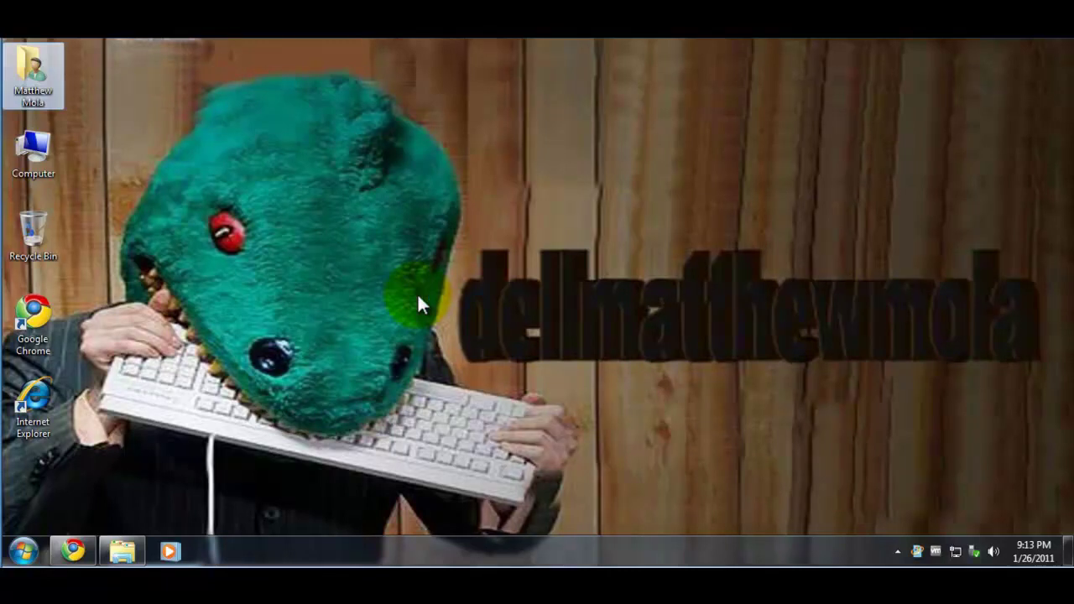
# Copy the shortcut location line "C:\Windows\System32\rundll32.exe DwmApi #105" from the guide in Chrome.
pyautogui.click(68, 551)
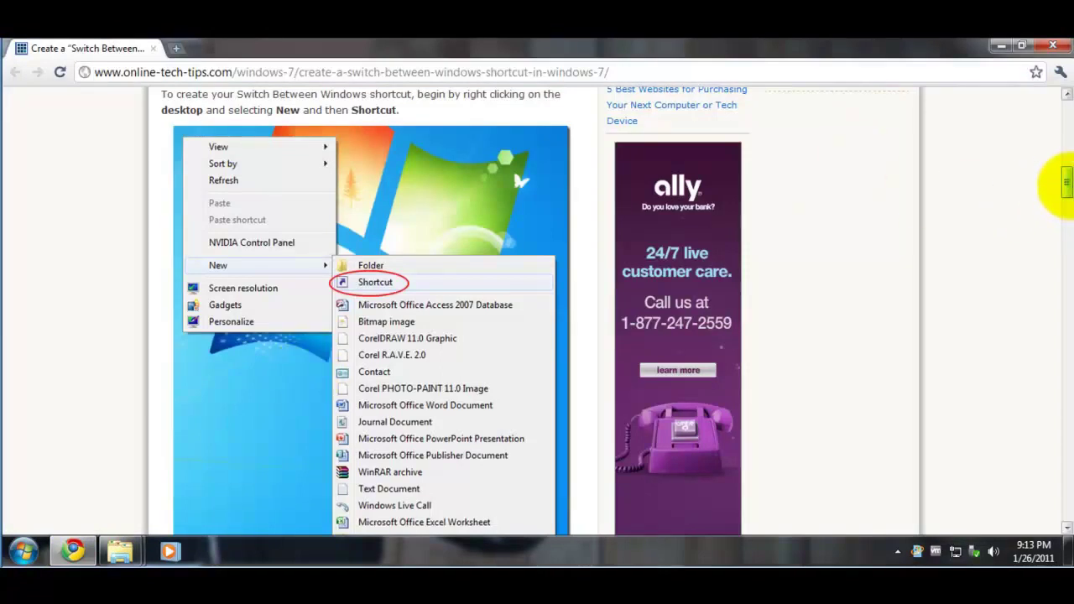
pyautogui.moveTo(1066, 198); pyautogui.dragTo(1066, 222)
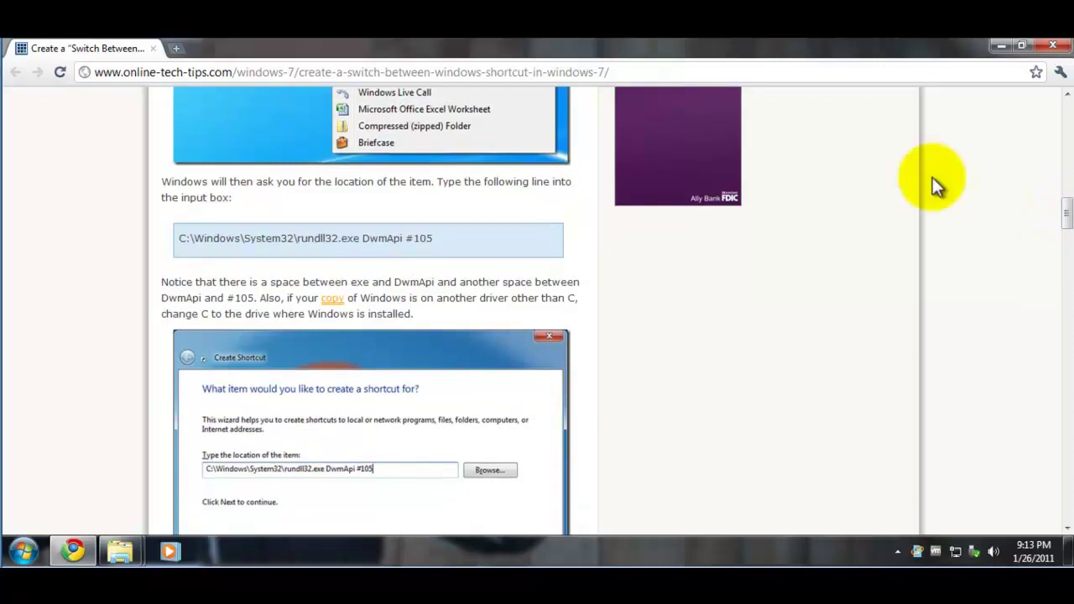
pyautogui.doubleClick(180, 239)
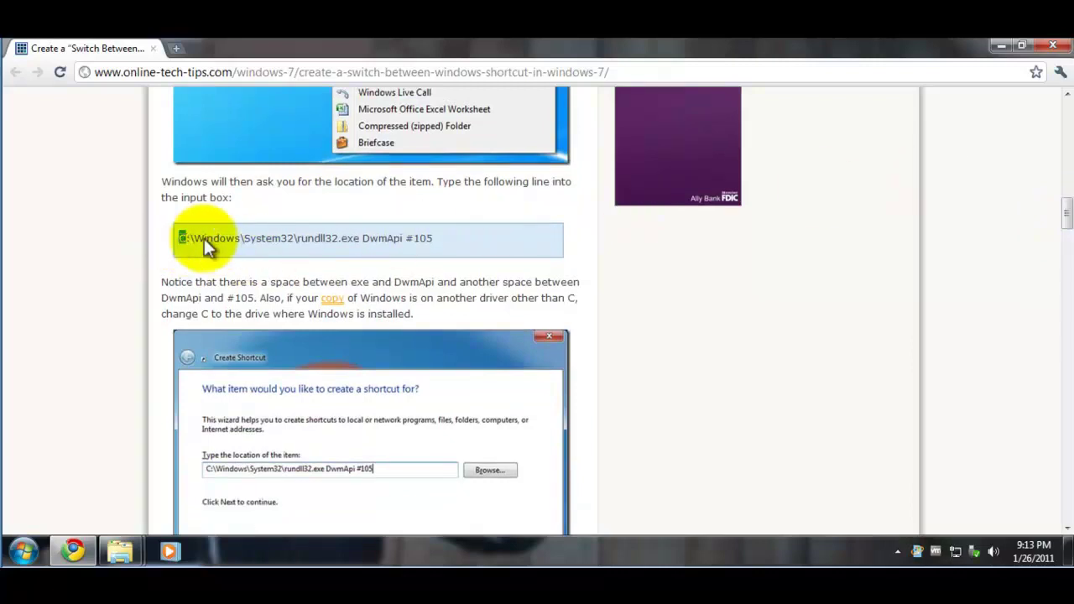
pyautogui.moveTo(431, 238); pyautogui.dragTo(262, 239)
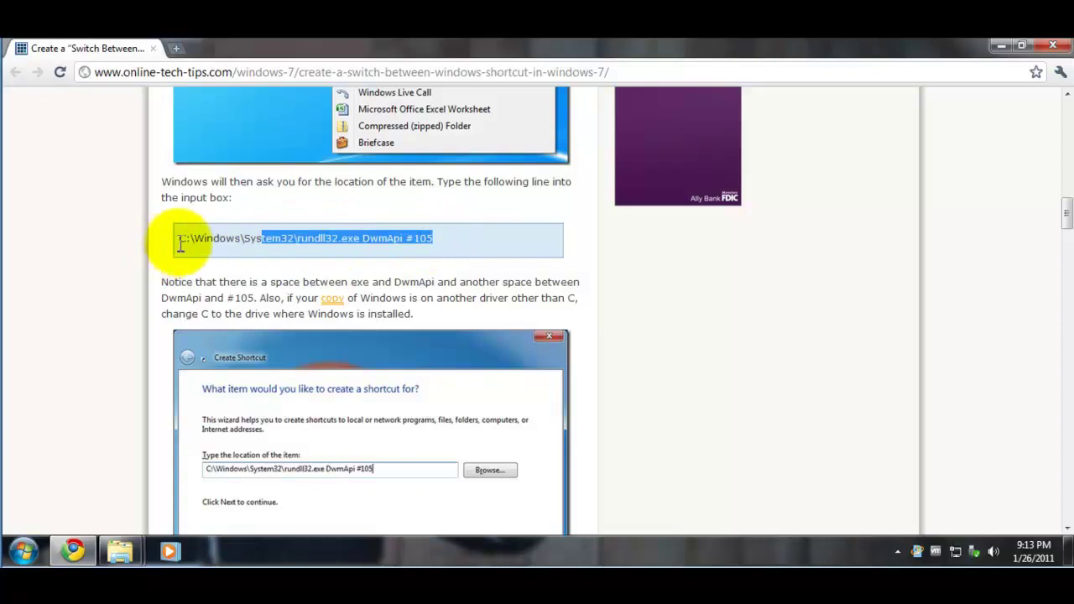
pyautogui.moveTo(180, 243); pyautogui.dragTo(185, 241)
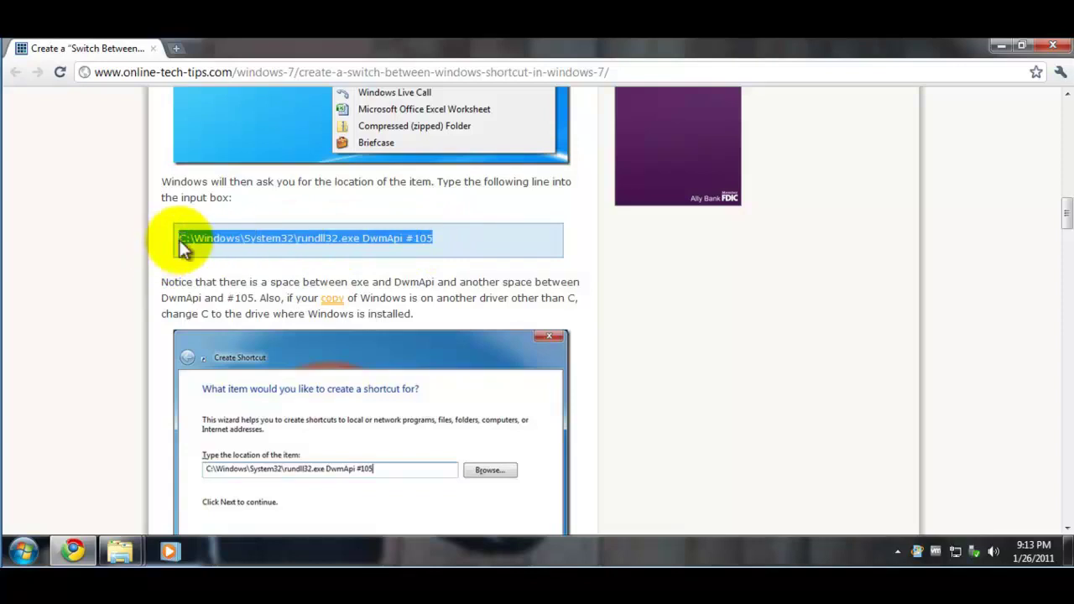
pyautogui.rightClick(220, 245)
pyautogui.click(216, 249)
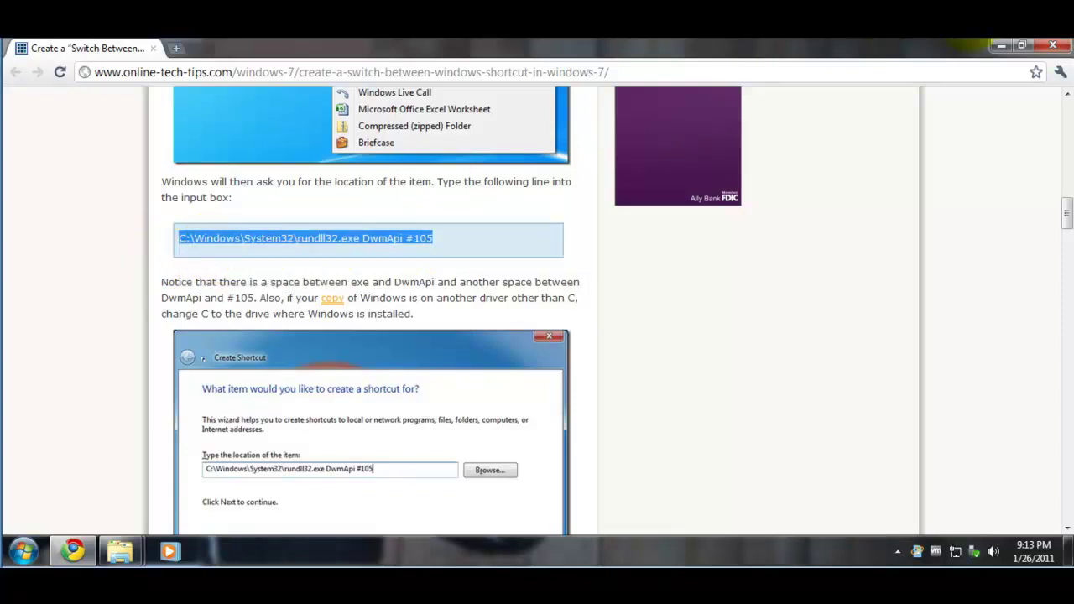
# Paste C:\Windows\System32\rundll32.exe DwmApi #105 as the item location in the Create Shortcut wizard and continue to the naming page.
pyautogui.click(1001, 45)
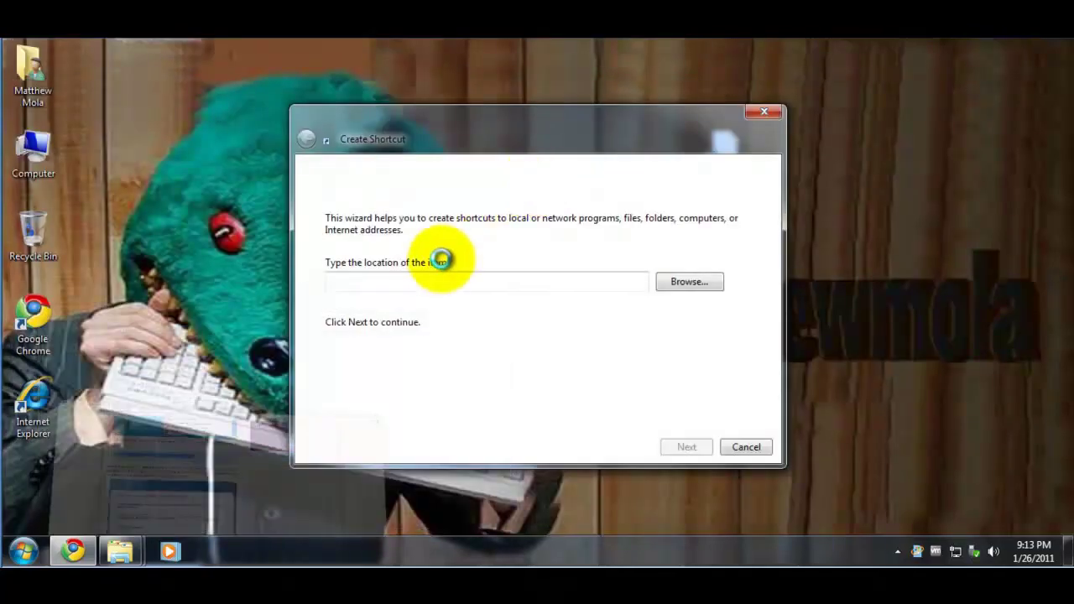
pyautogui.rightClick(418, 279)
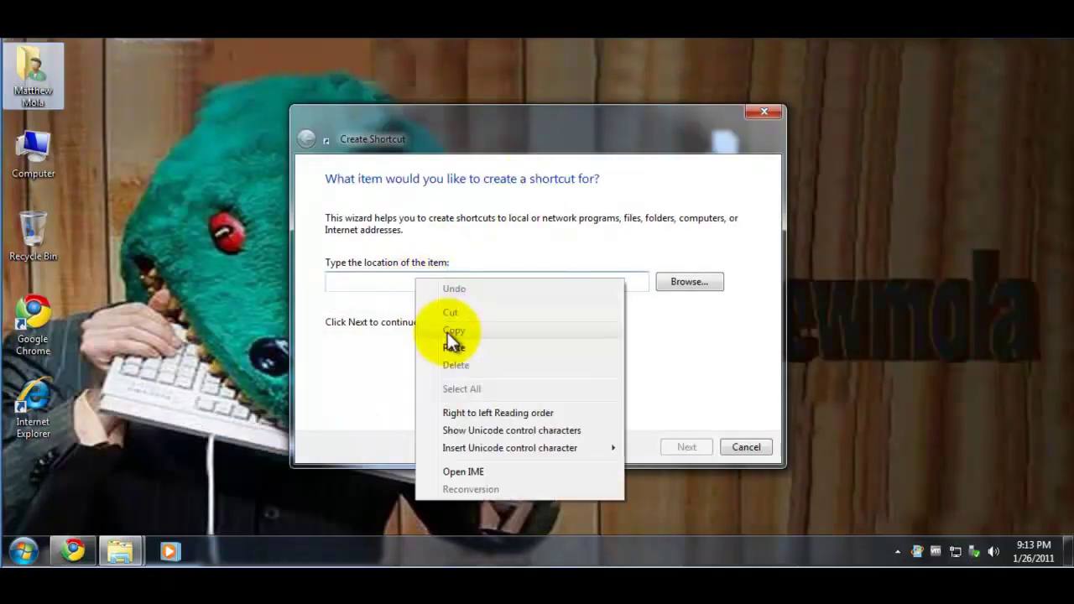
pyautogui.click(448, 341)
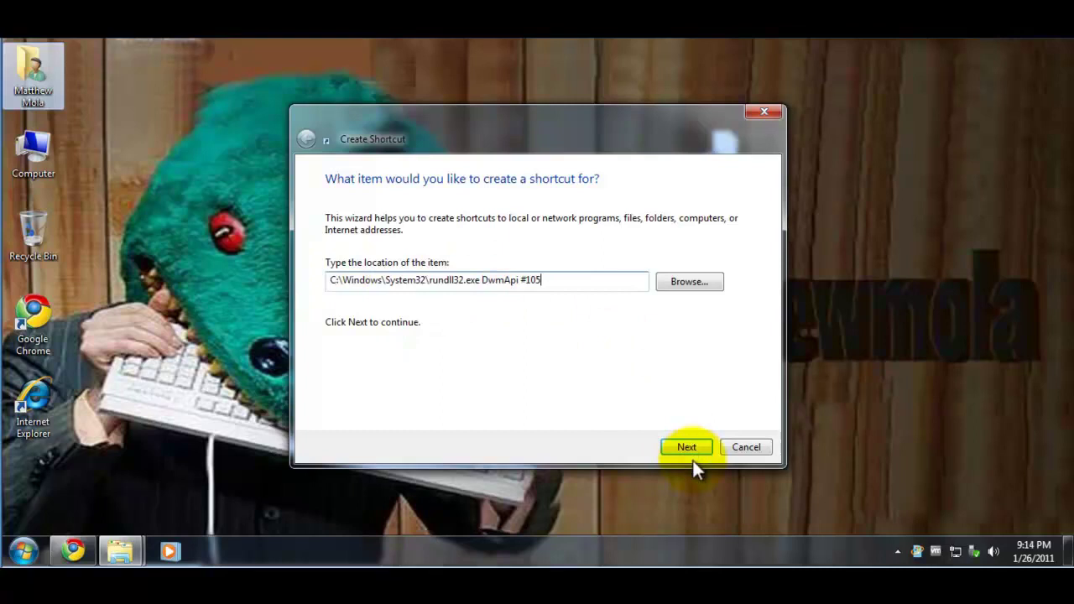
pyautogui.click(685, 446)
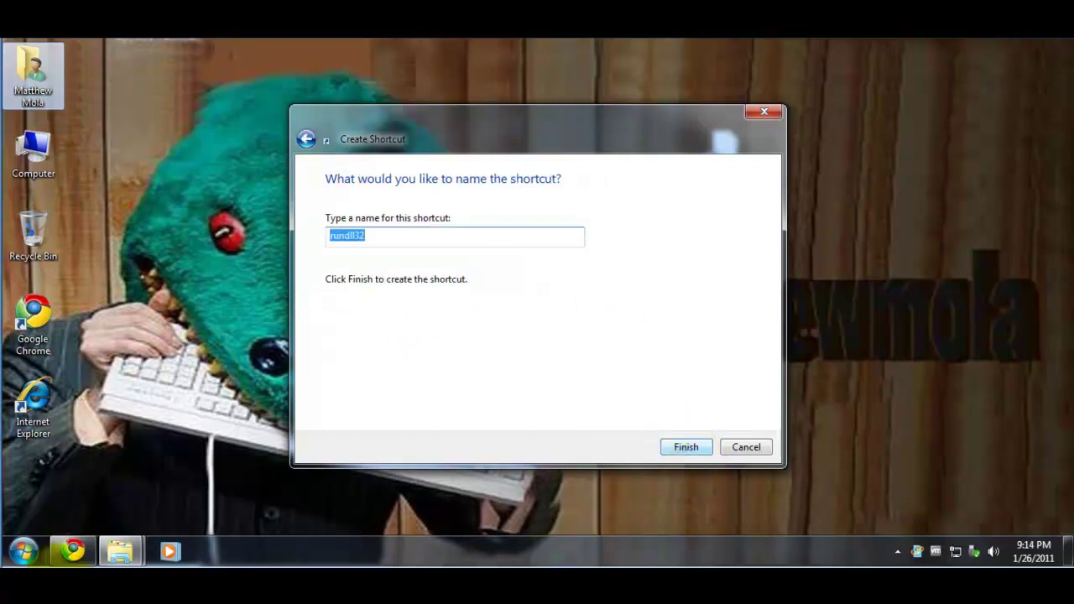
# Check the guide for the suggested shortcut name, name the shortcut "Switch Between Windows" and finish the wizard.
pyautogui.click(73, 547)
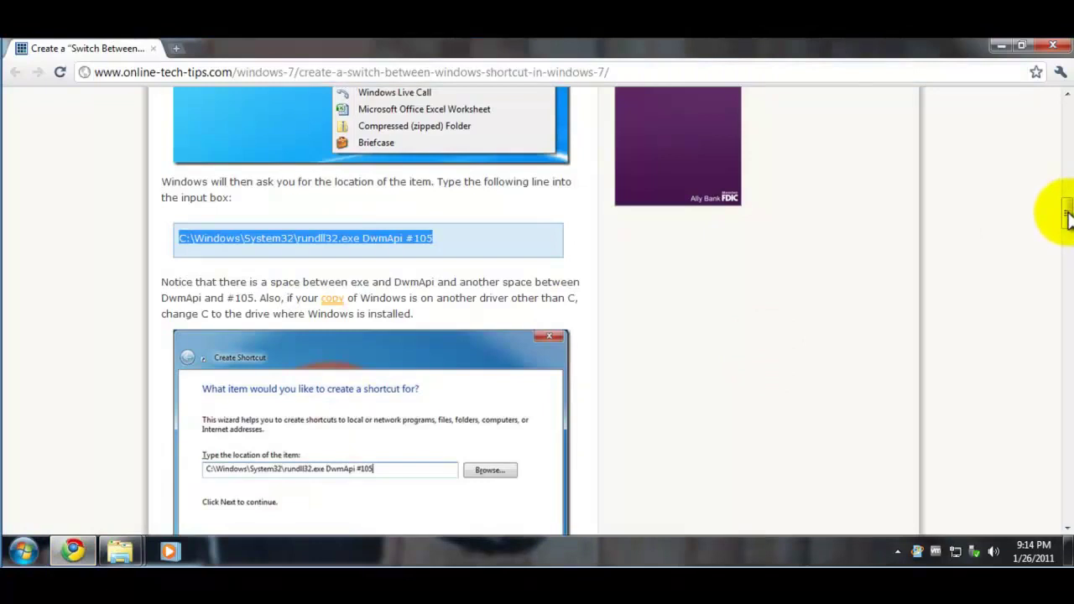
pyautogui.moveTo(1068, 220); pyautogui.dragTo(1066, 252)
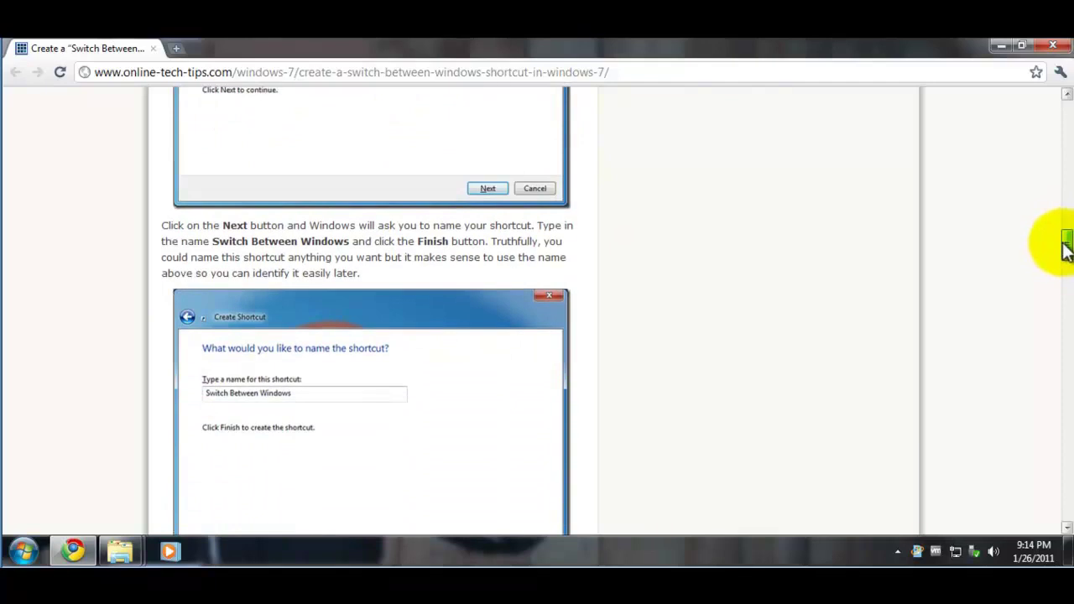
pyautogui.click(996, 45)
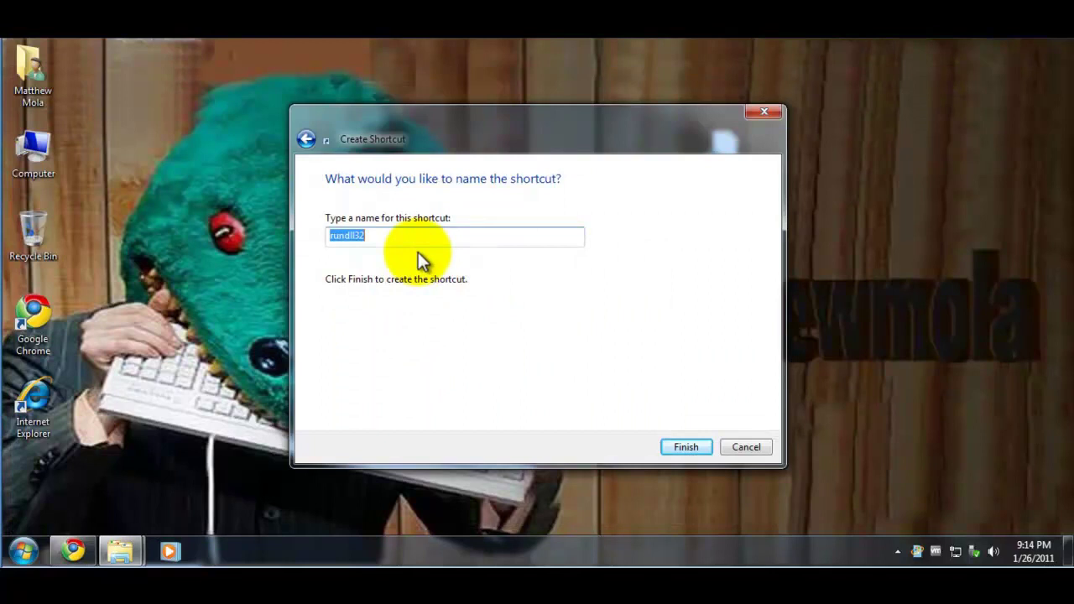
pyautogui.press('BackSpace')
pyautogui.write('S')
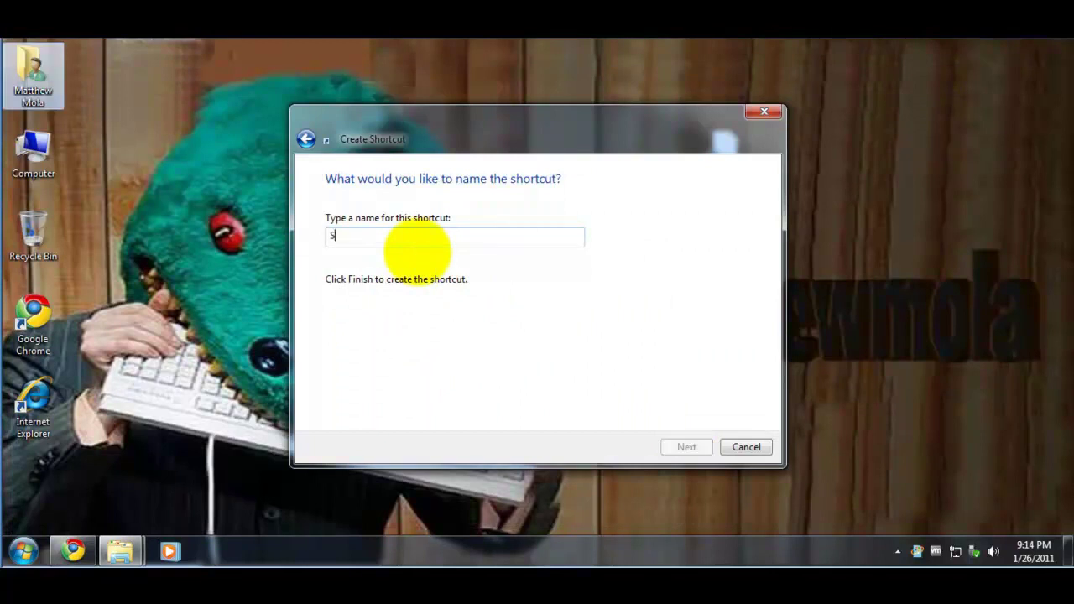
pyautogui.write('witch')
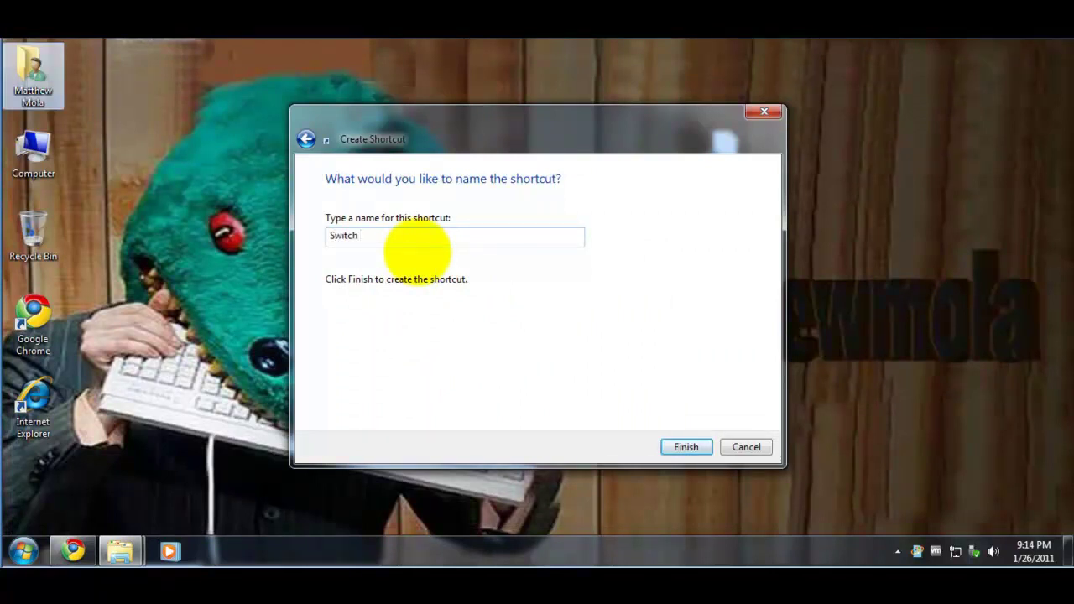
pyautogui.write(' Between Windows')
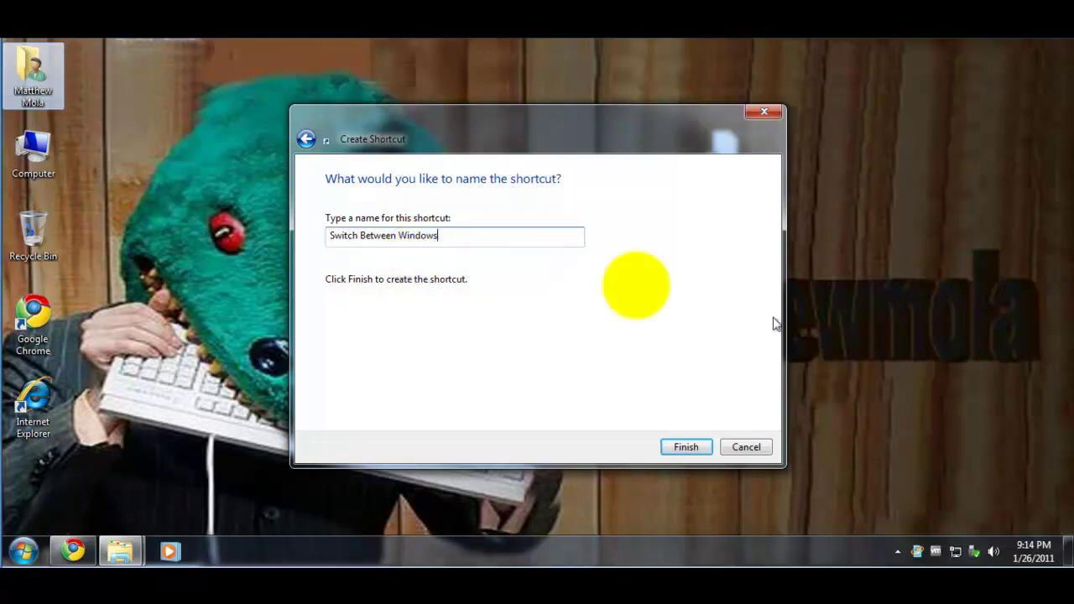
pyautogui.click(673, 443)
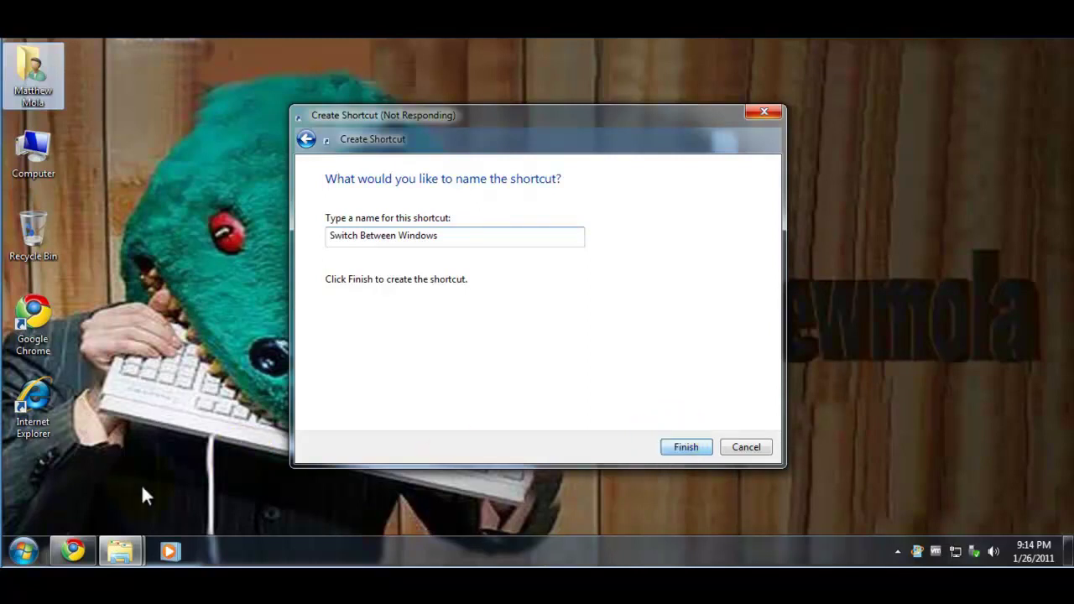
# Consult the guide in Chrome for how to change the shortcut's icon, and return to the desktop.
pyautogui.click(77, 554)
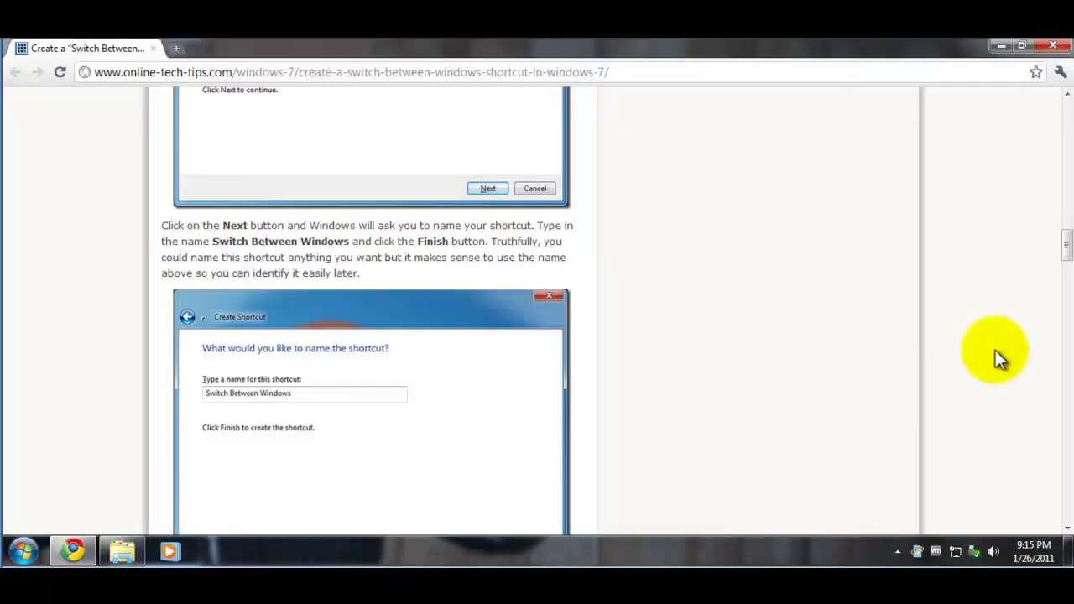
pyautogui.moveTo(1066, 251); pyautogui.dragTo(1068, 313)
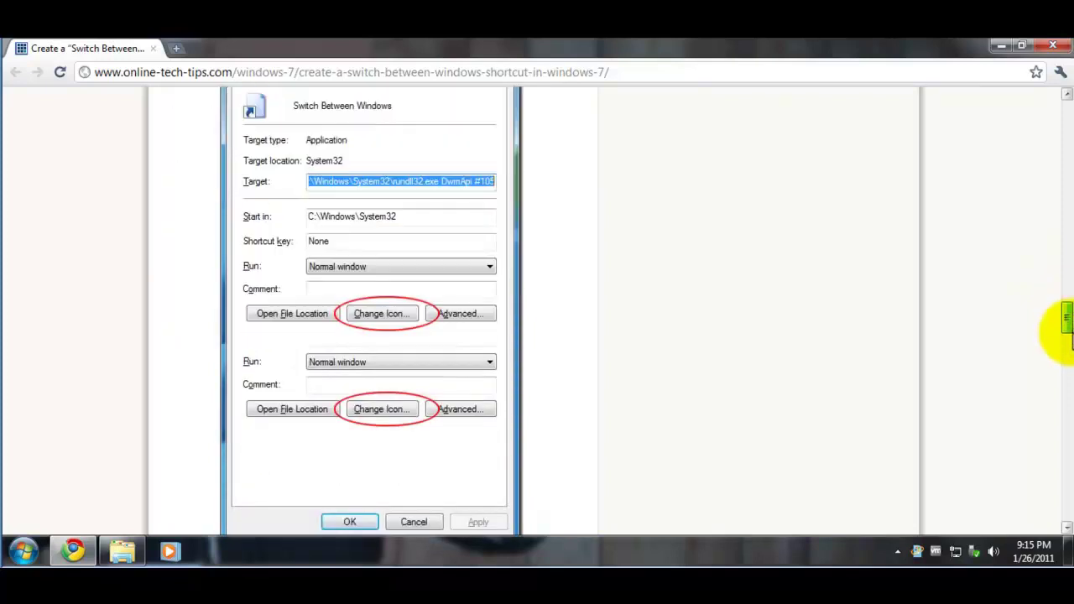
pyautogui.moveTo(1066, 319); pyautogui.dragTo(1066, 345)
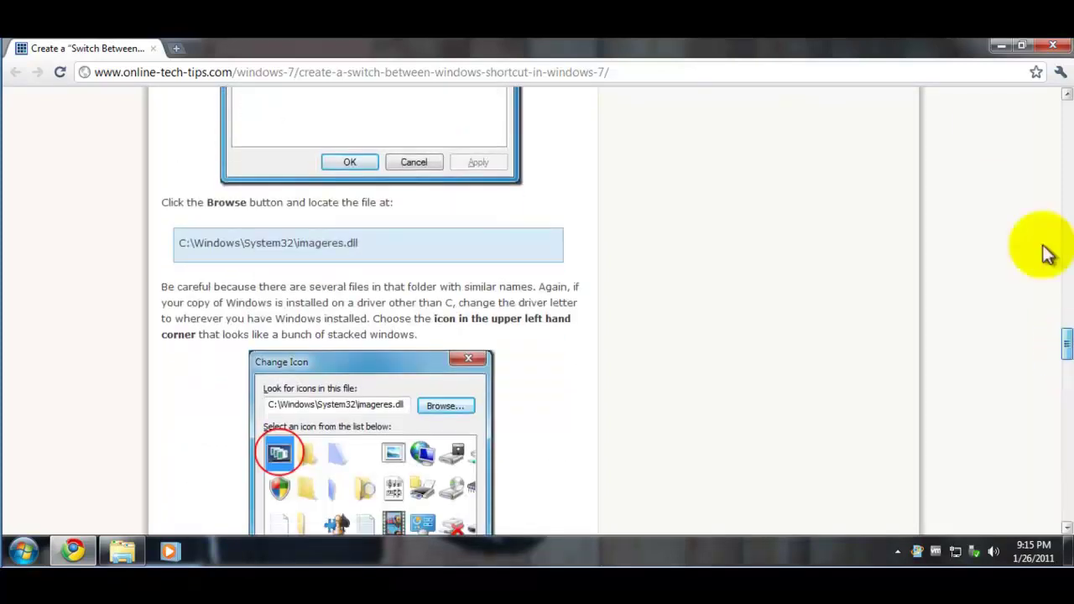
pyautogui.click(1001, 47)
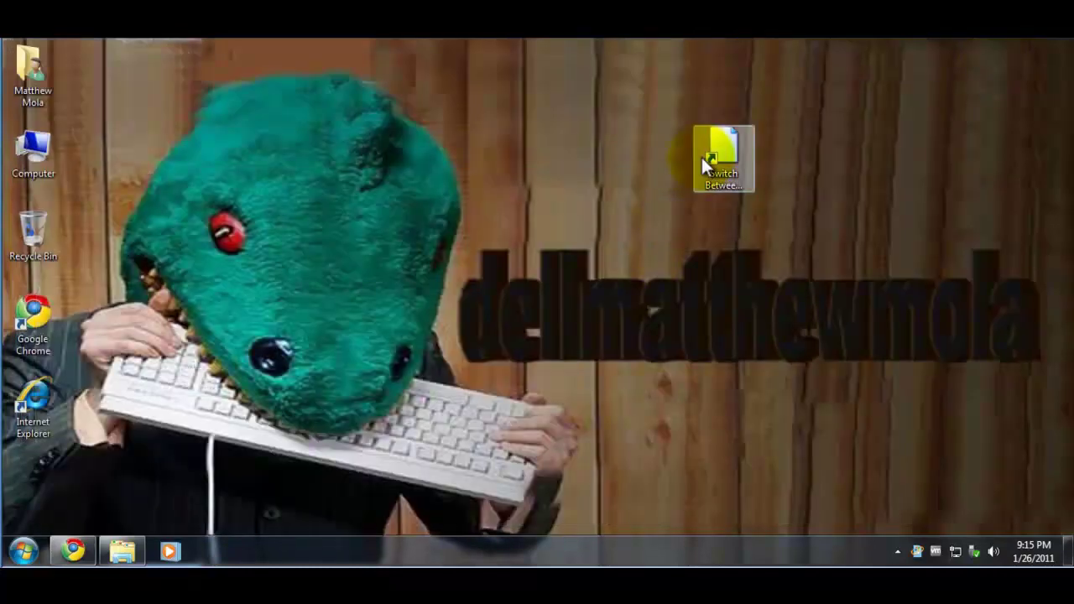
# Open the properties of the Switch Between Windows desktop shortcut and start changing its icon.
pyautogui.doubleClick(703, 159)
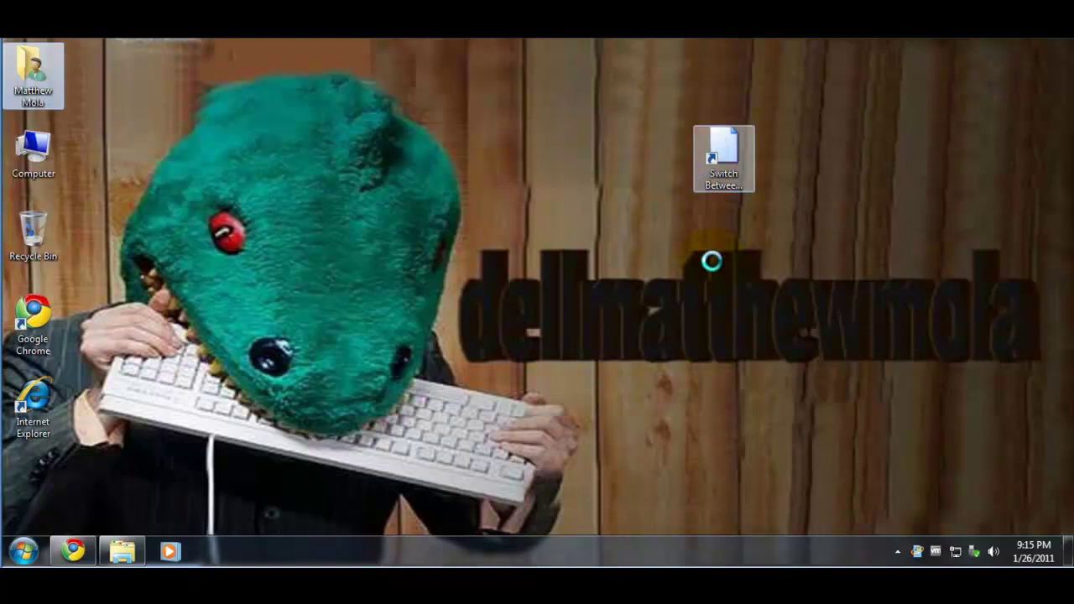
pyautogui.press('Menu')
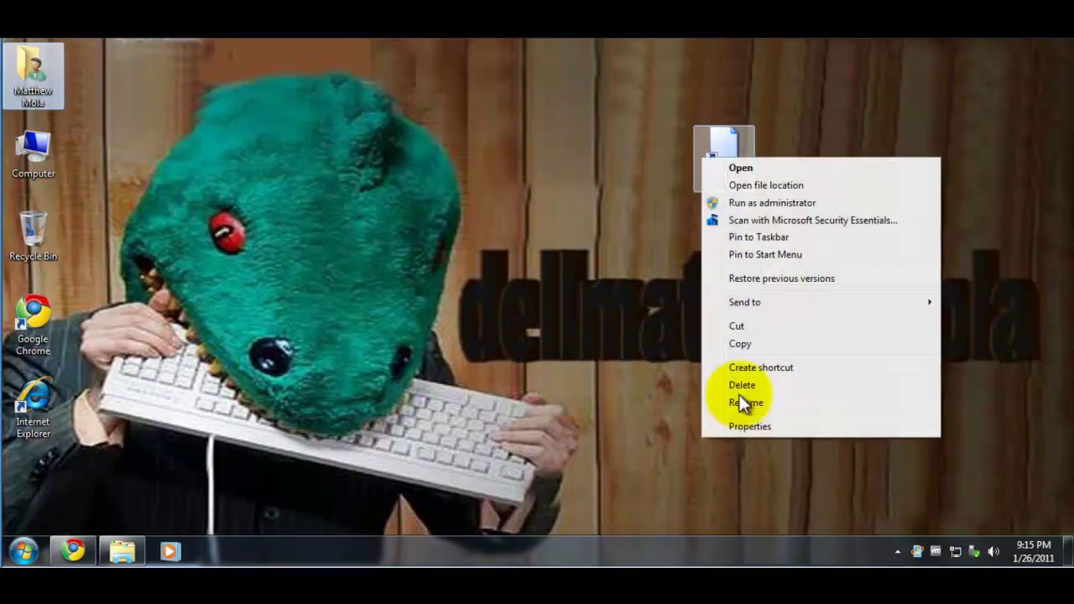
pyautogui.click(736, 428)
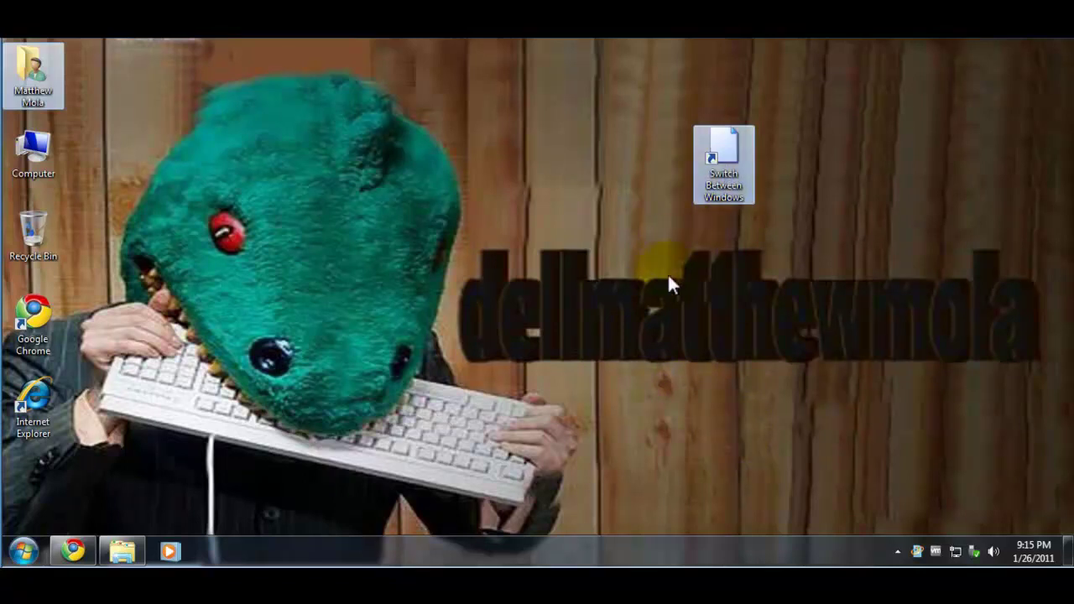
pyautogui.click(724, 173)
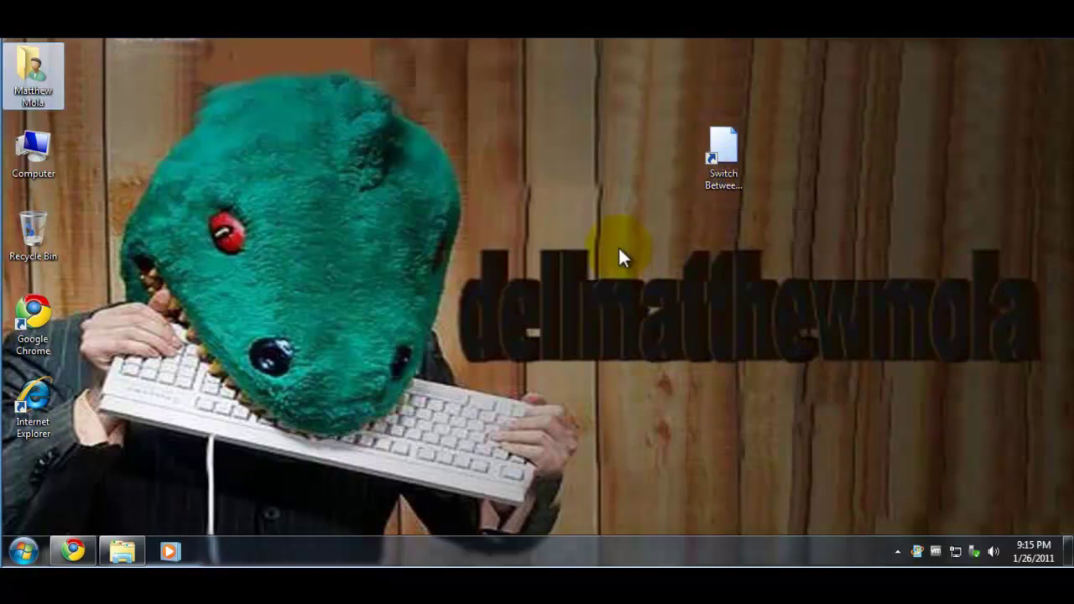
pyautogui.hotkey('alt', 'Return')
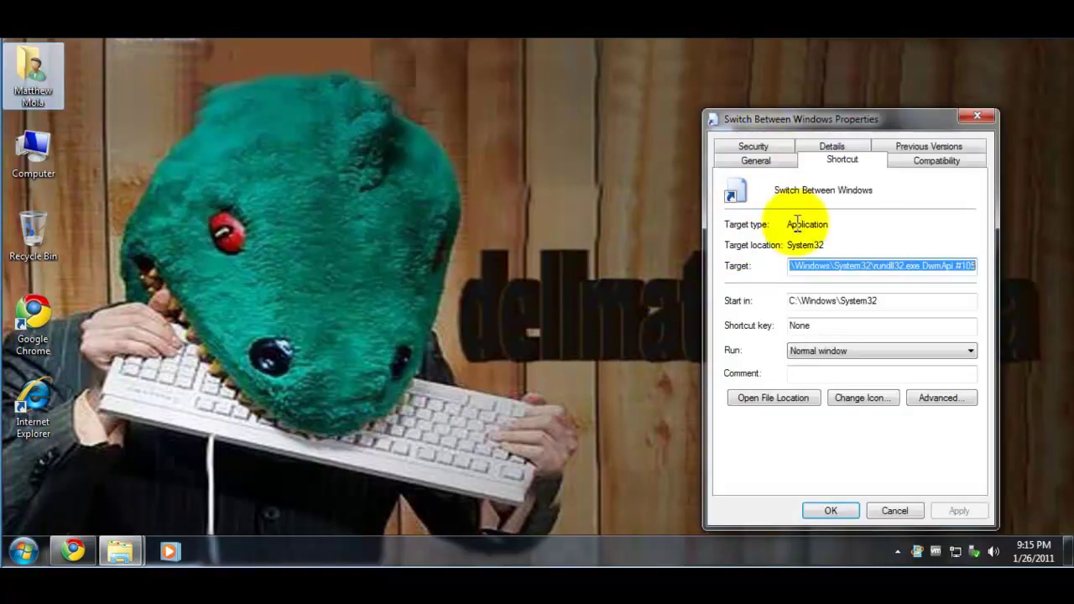
pyautogui.click(839, 397)
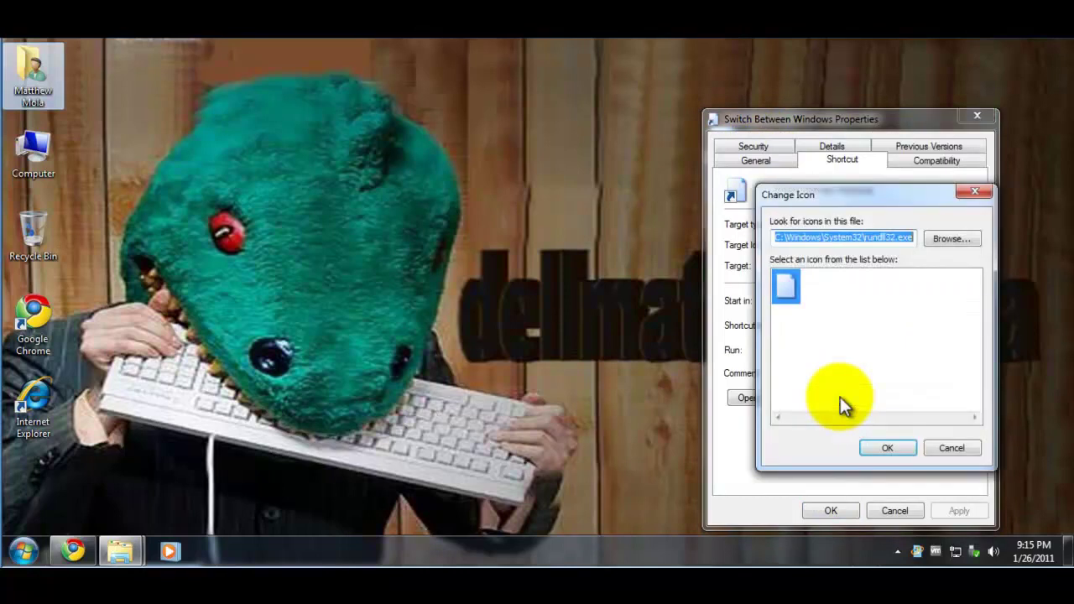
# Check the guide in Chrome for the icon file and icon to use, and bring the shortcut's Change Icon dialog back in front.
pyautogui.click(260, 436)
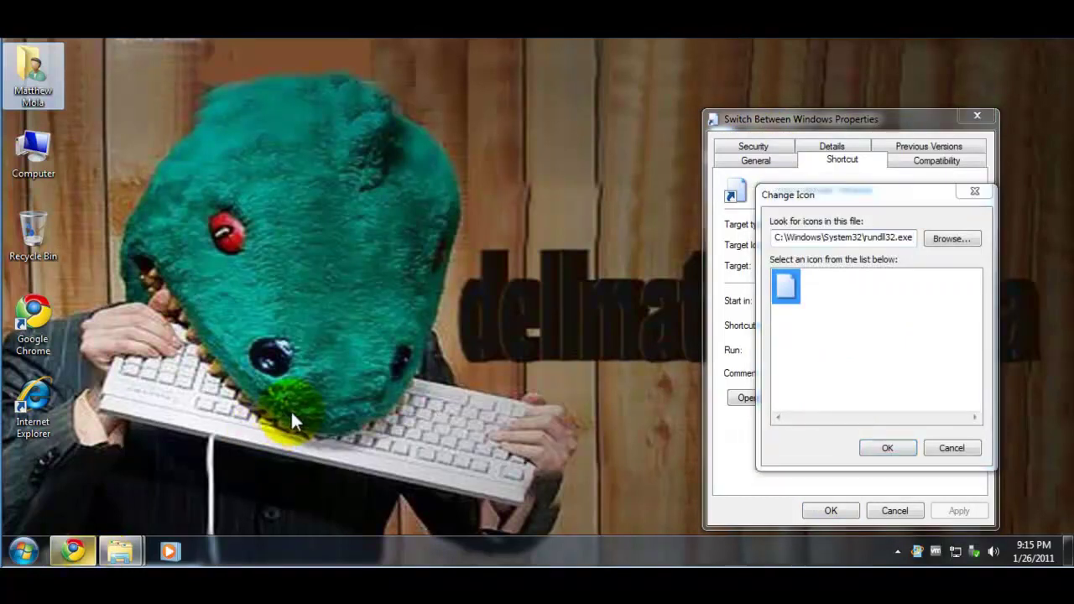
pyautogui.hotkey('alt', 'Tab')
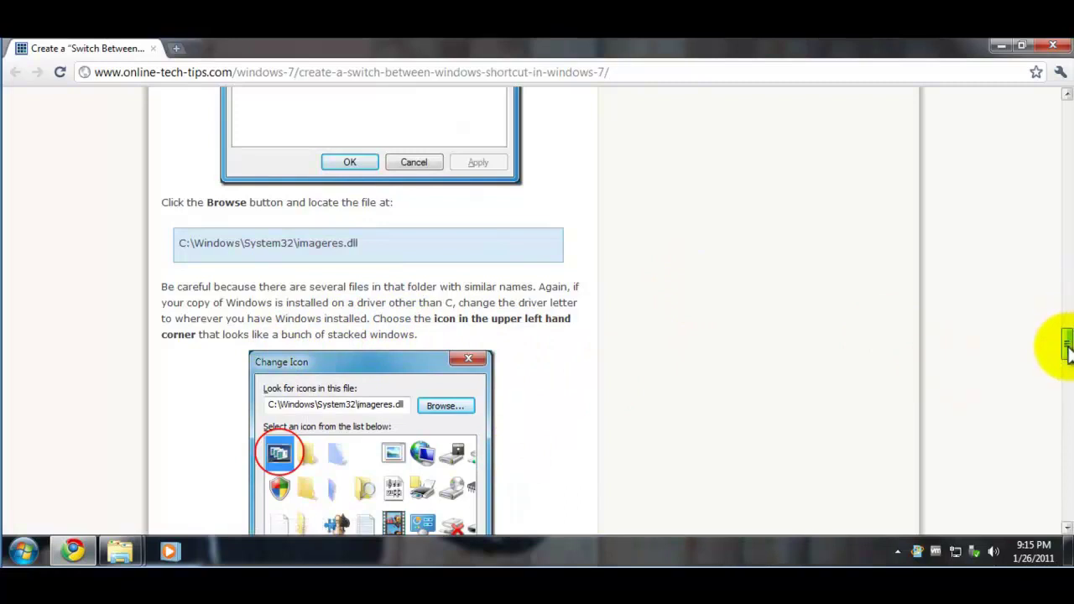
pyautogui.moveTo(1067, 346); pyautogui.dragTo(1067, 368)
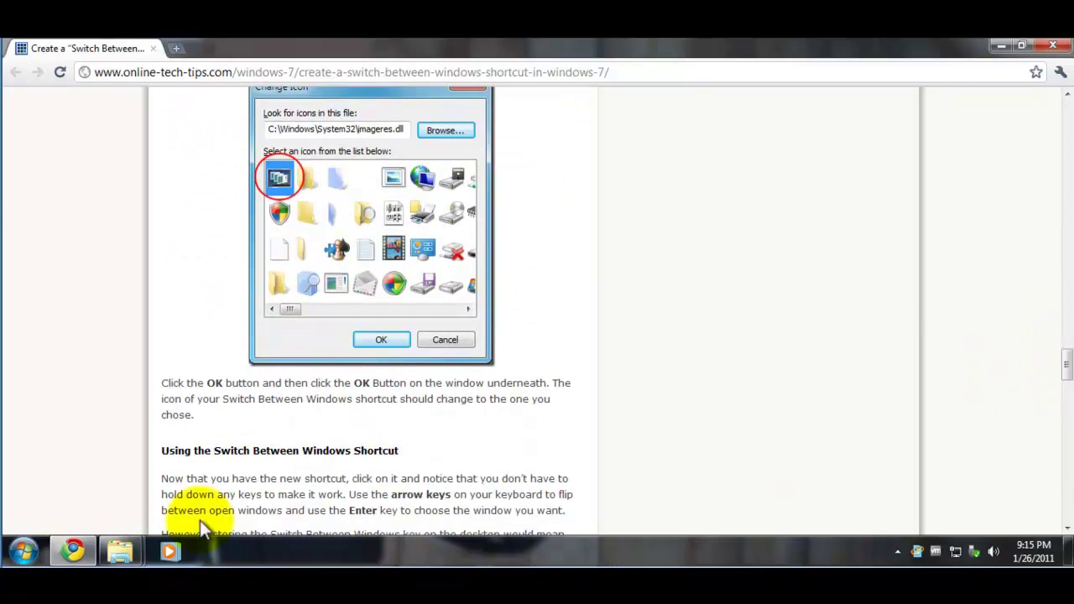
pyautogui.moveTo(114, 559)
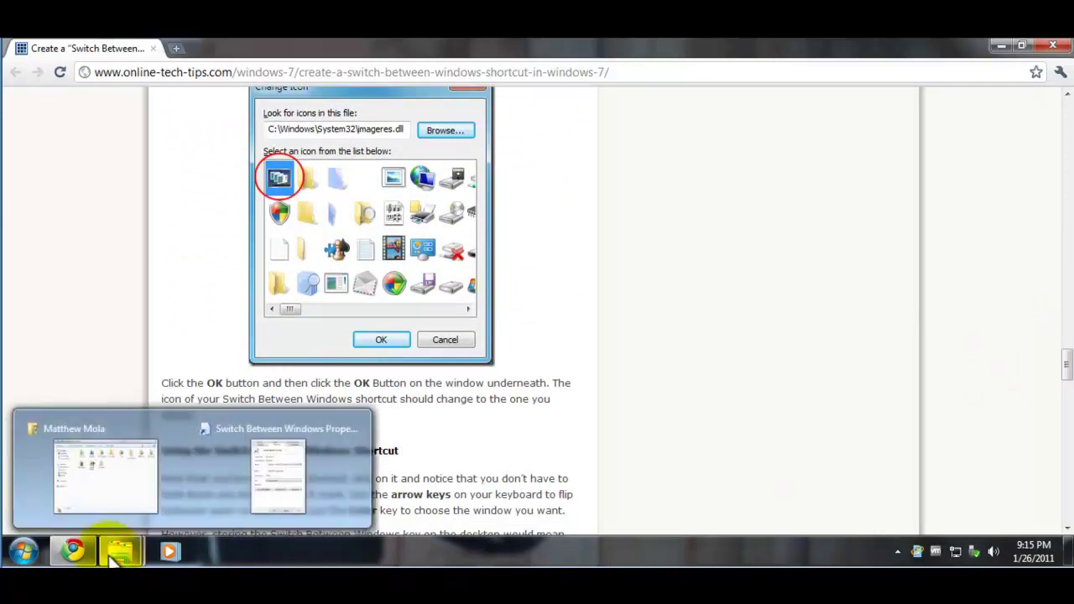
pyautogui.moveTo(270, 479)
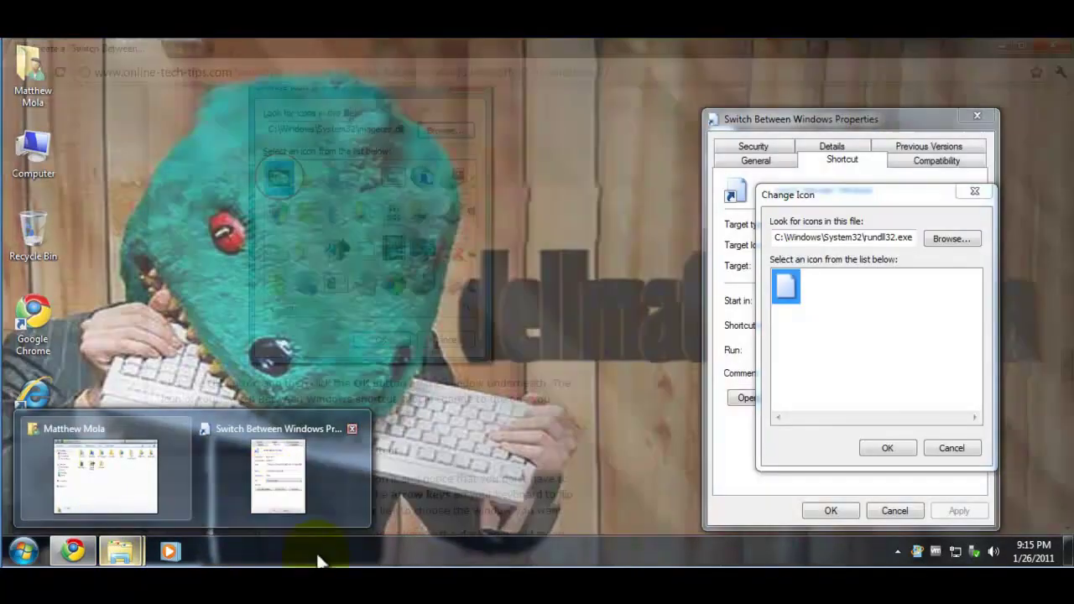
pyautogui.click(333, 425)
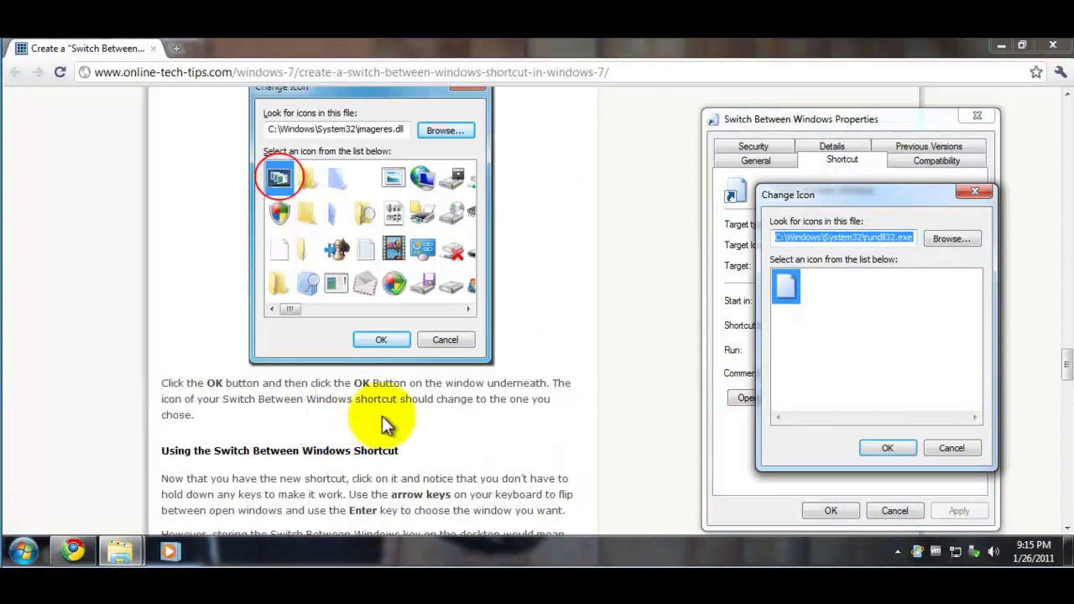
# Change the icon source file to C:\Windows\System32\imageres.dll and load its icons.
pyautogui.click(881, 201)
pyautogui.click(872, 238)
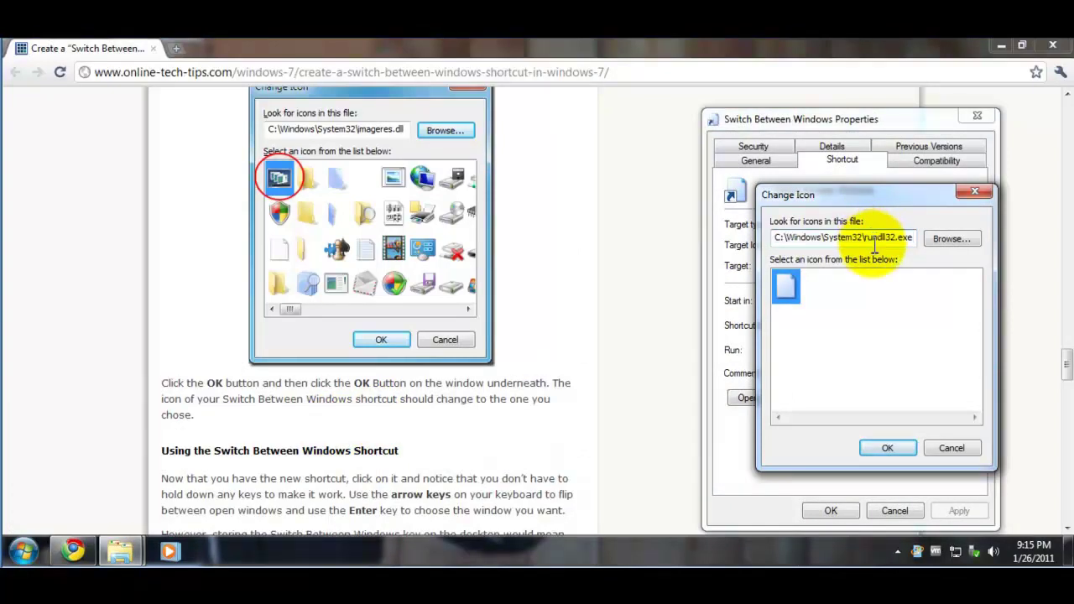
pyautogui.moveTo(864, 238); pyautogui.dragTo(898, 240)
pyautogui.press('BackSpace')
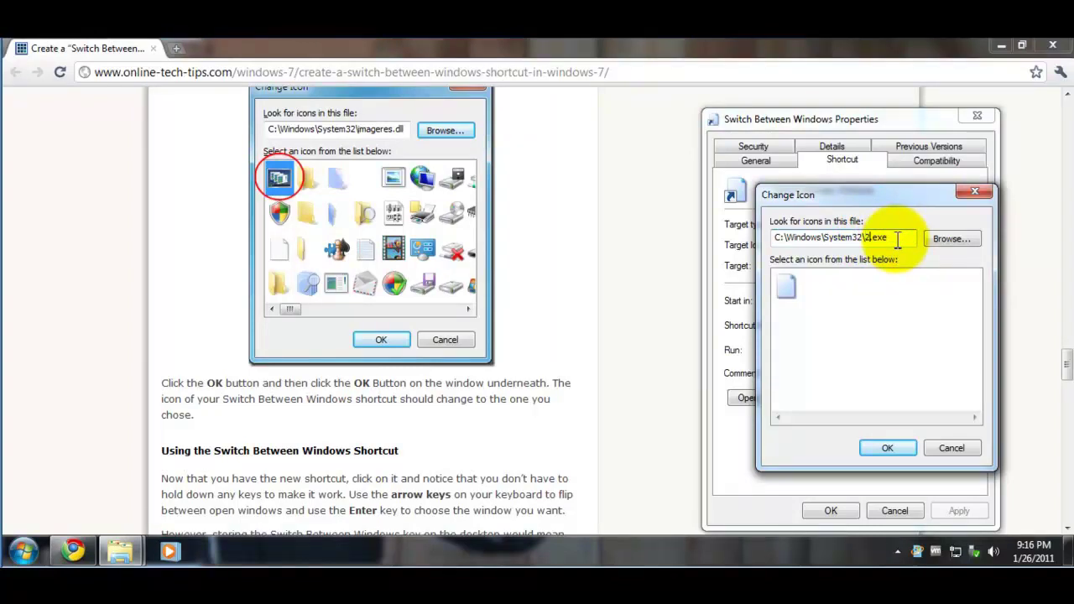
pyautogui.write('imageres')
pyautogui.press('End')
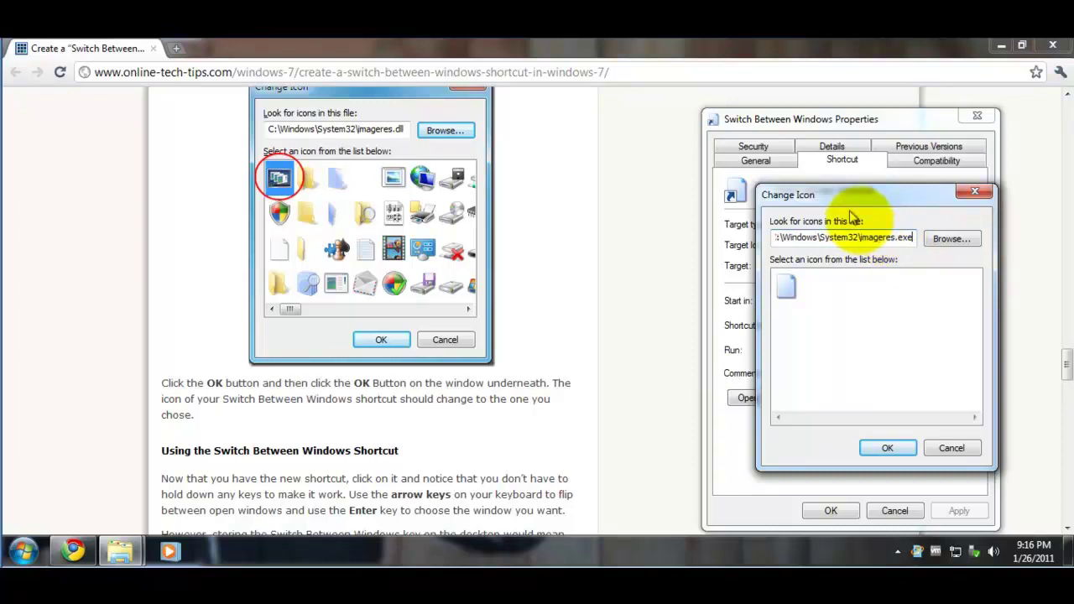
pyautogui.press('BackSpace')
pyautogui.press('BackSpace')
pyautogui.write('dll')
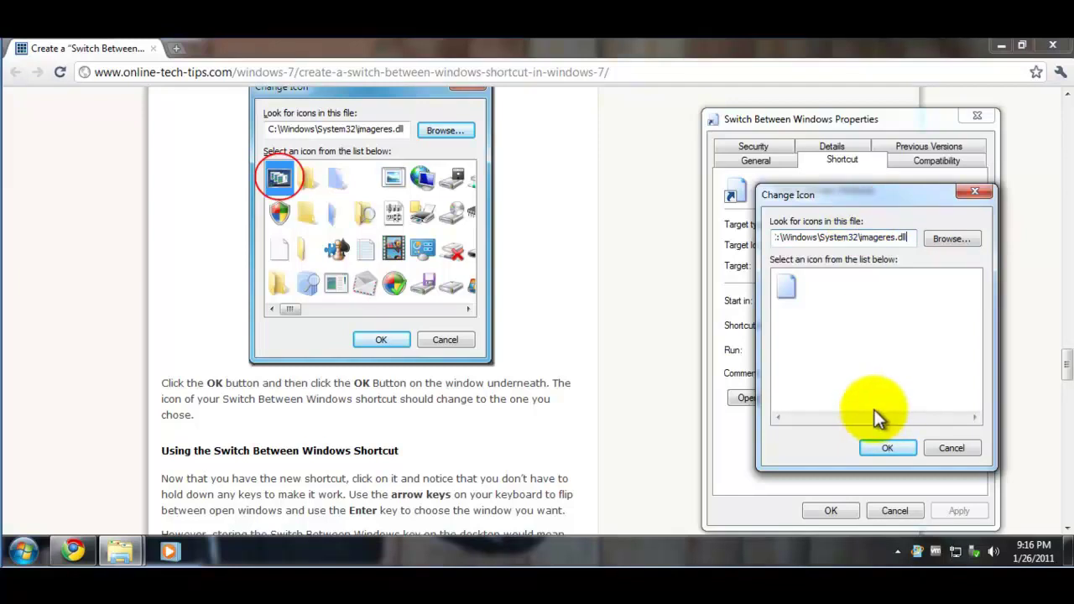
pyautogui.click(880, 447)
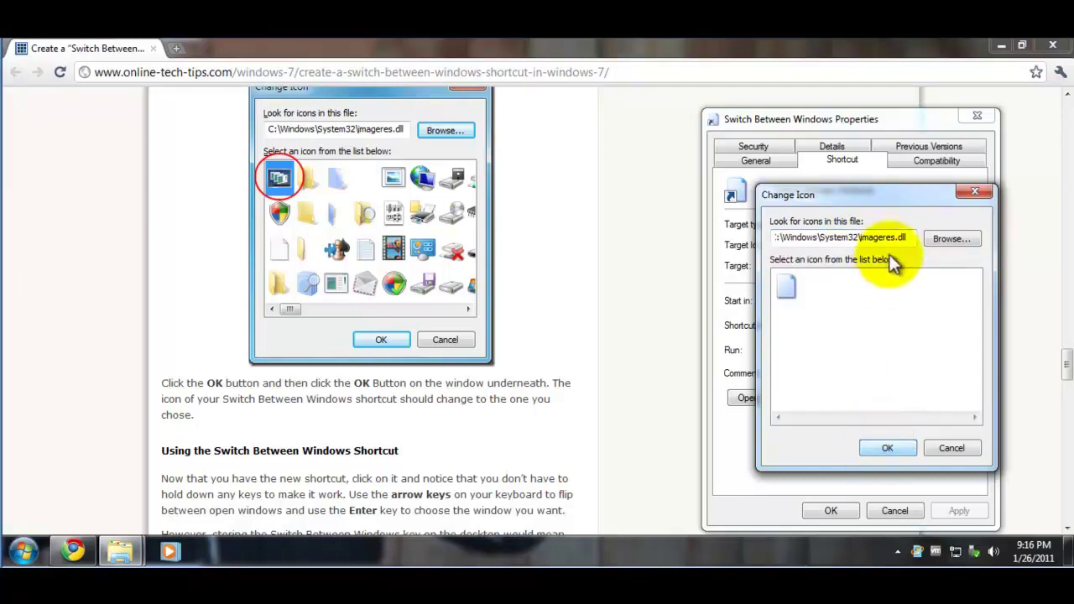
pyautogui.click(877, 446)
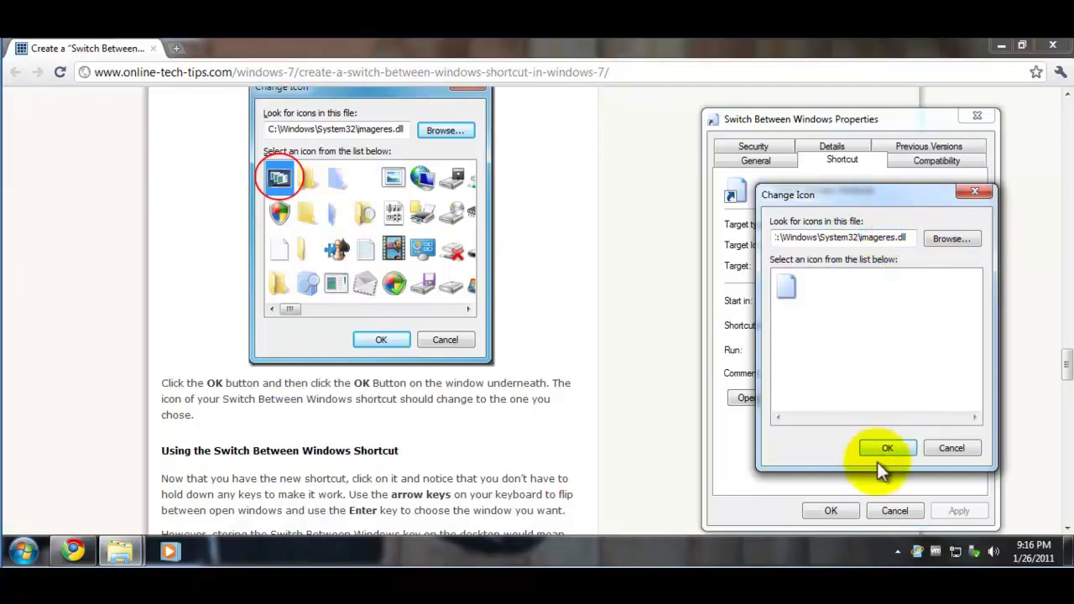
pyautogui.click(878, 451)
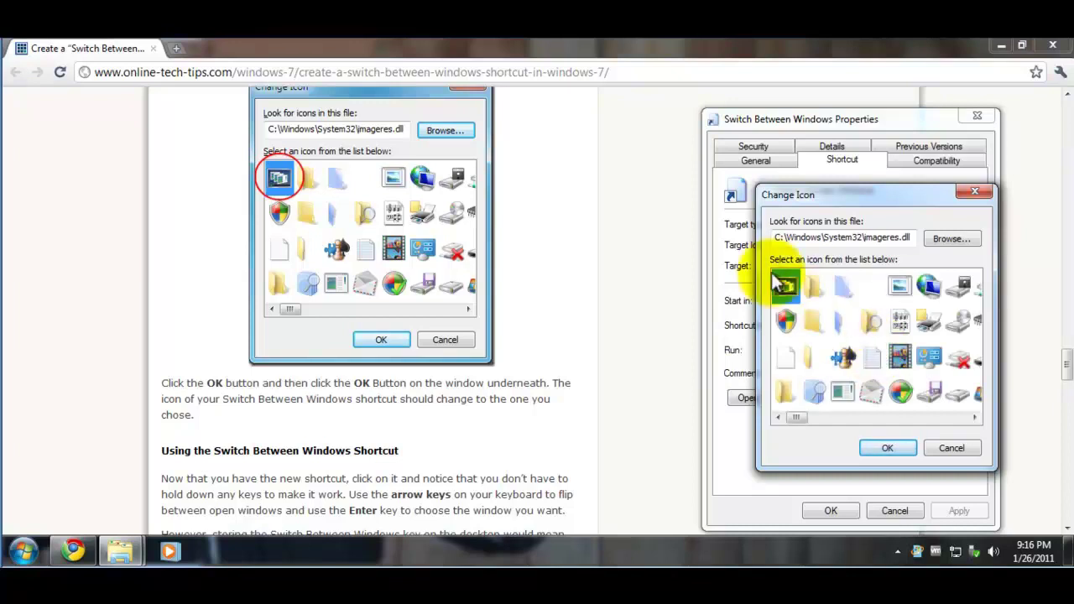
# Apply the stacked-windows icon to the shortcut, save its properties, and close the guide in Chrome.
pyautogui.click(875, 449)
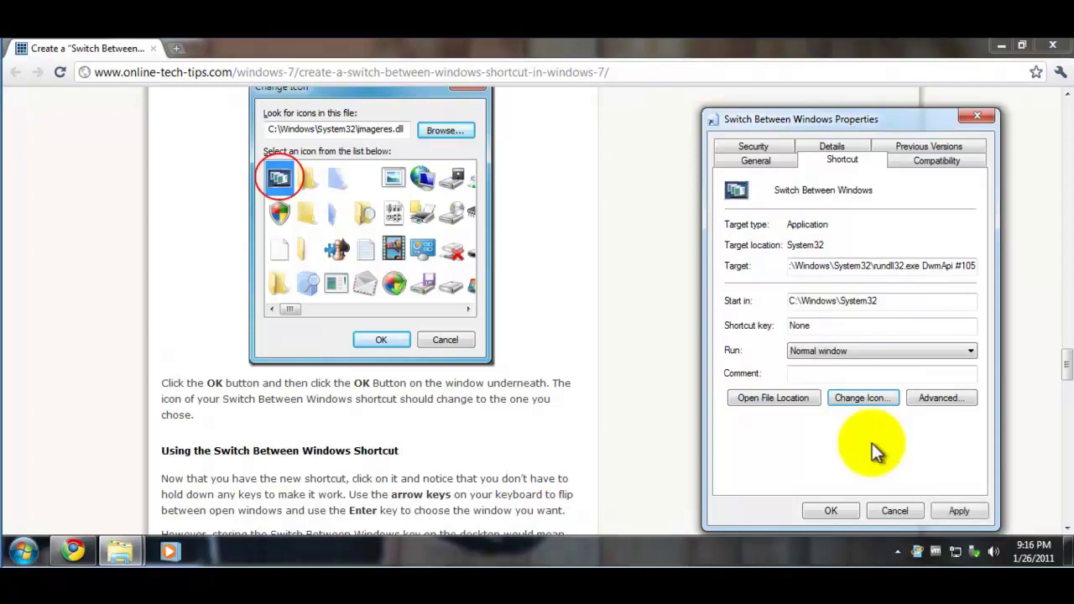
pyautogui.click(813, 514)
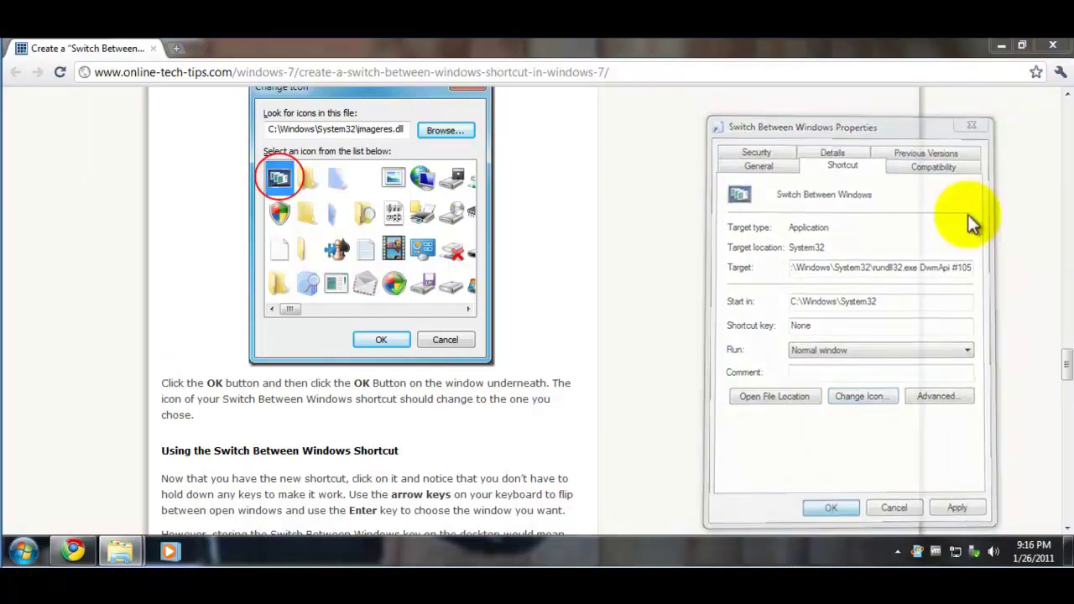
pyautogui.click(1055, 49)
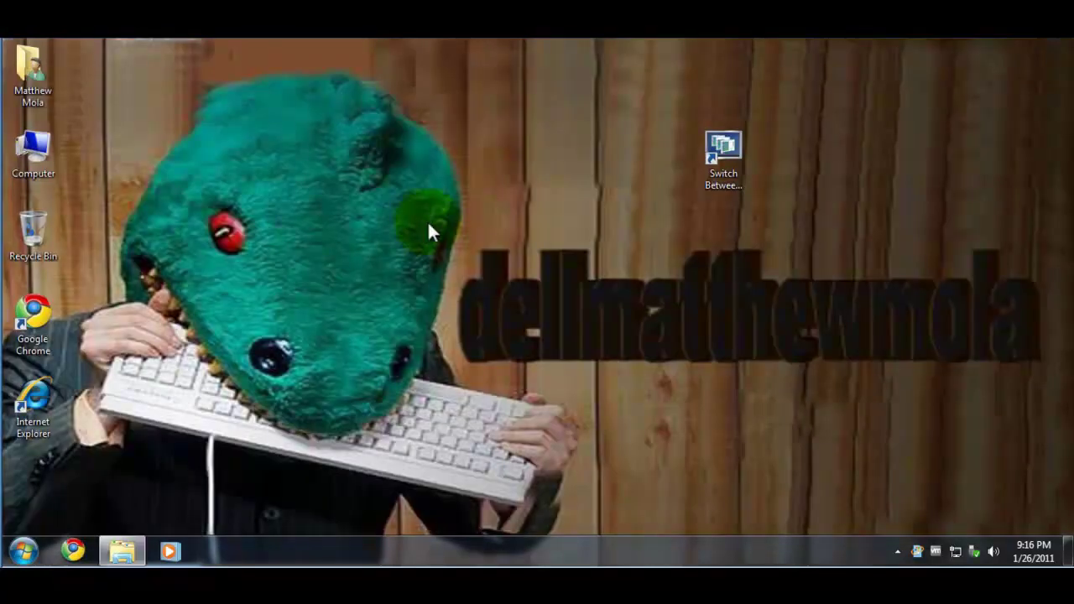
# Test the Switch Between Windows desktop shortcut by cycling through the open windows in the 3-D switcher and choosing one.
pyautogui.click(733, 162)
pyautogui.doubleClick(733, 162)
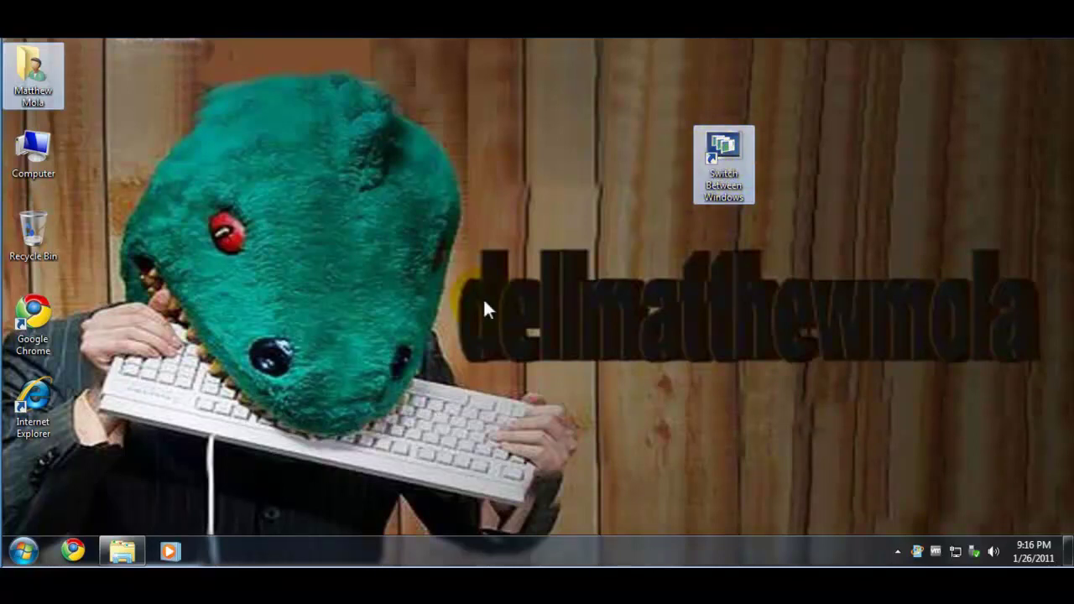
pyautogui.scroll(-2, 484, 299)
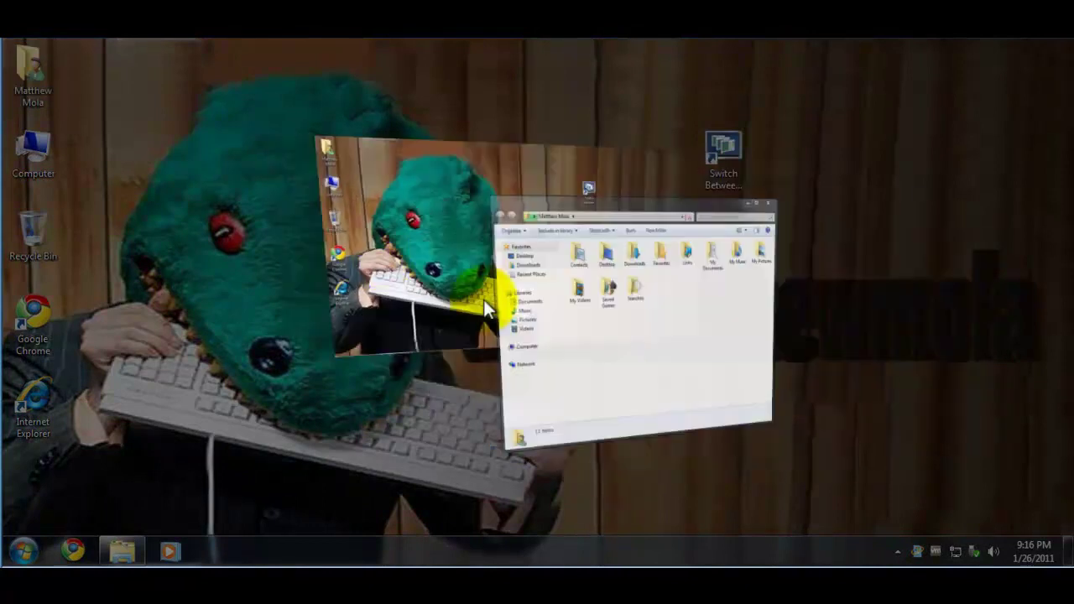
pyautogui.scroll(-1, 483, 300)
pyautogui.scroll(-1, 484, 300)
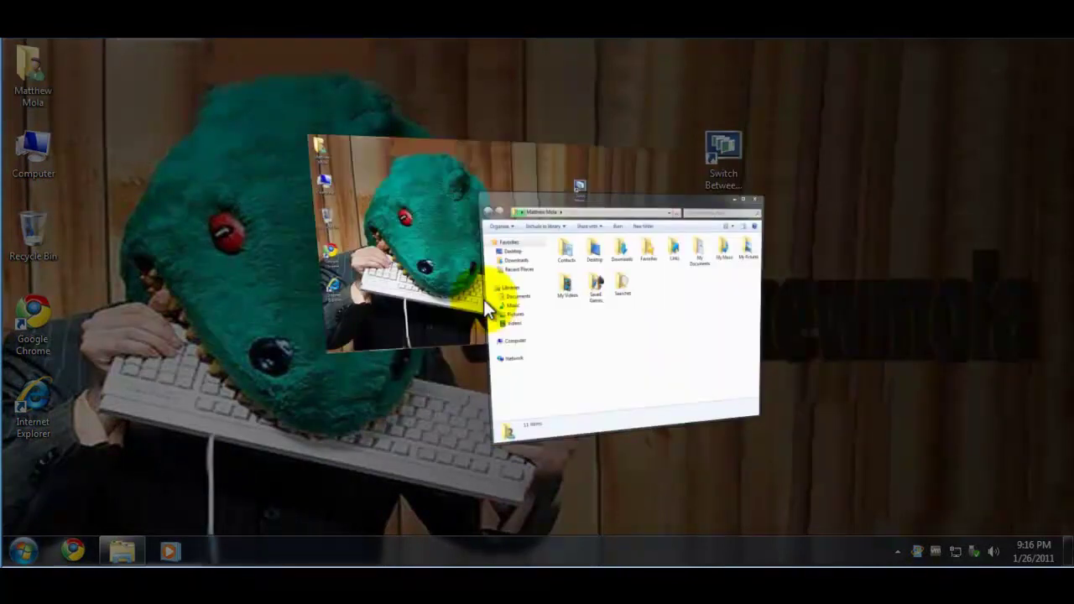
pyautogui.click(484, 300)
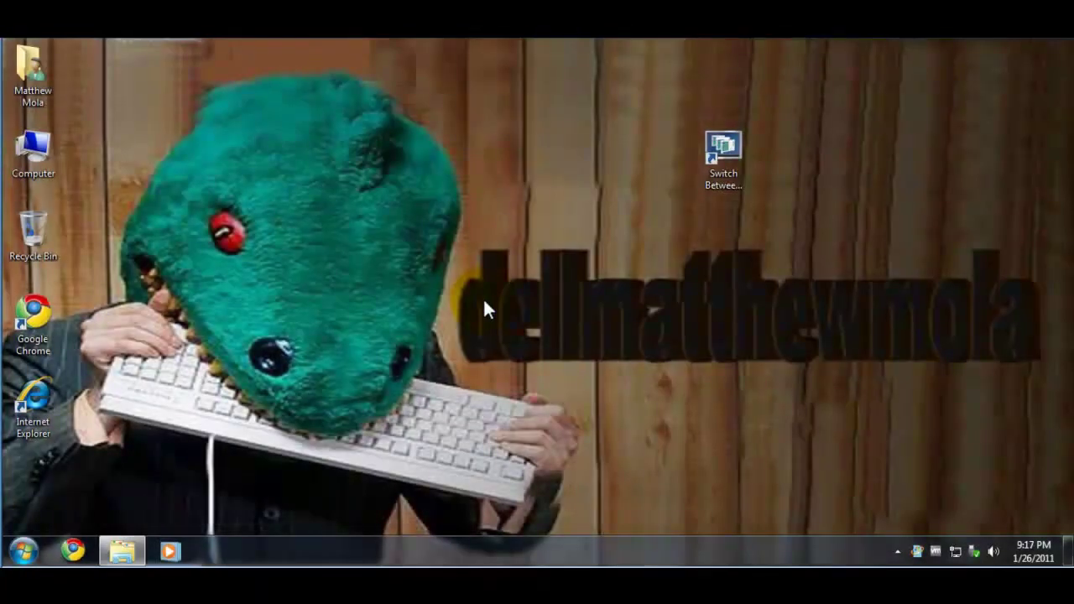
pyautogui.click(483, 300)
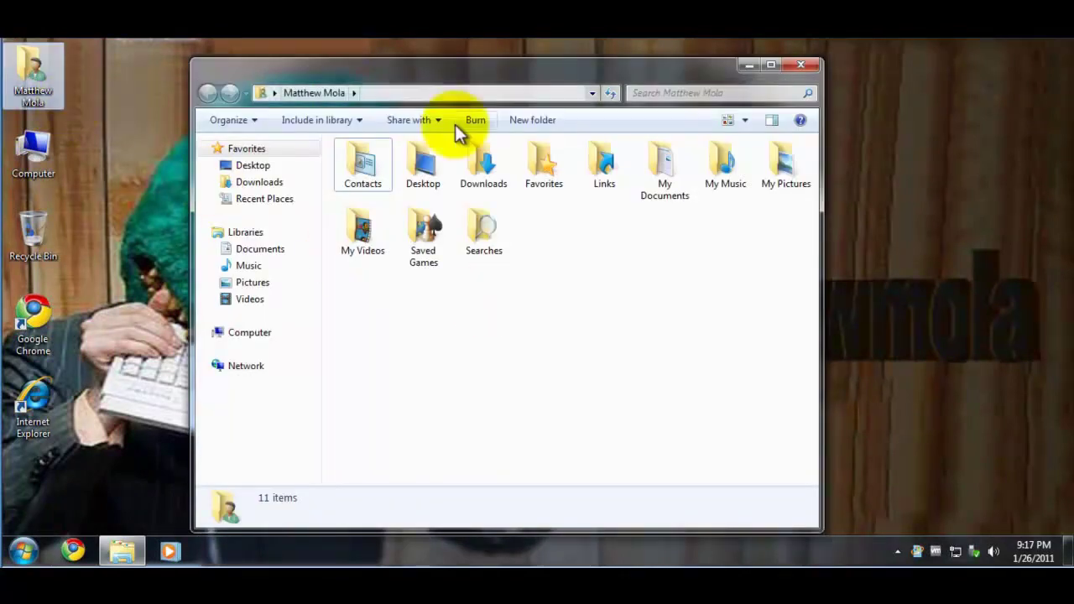
# Move the user folder window clear of the desktop shortcut, relaunch the 3-D switcher and bring the folder window forward.
pyautogui.moveTo(470, 80); pyautogui.dragTo(323, 109)
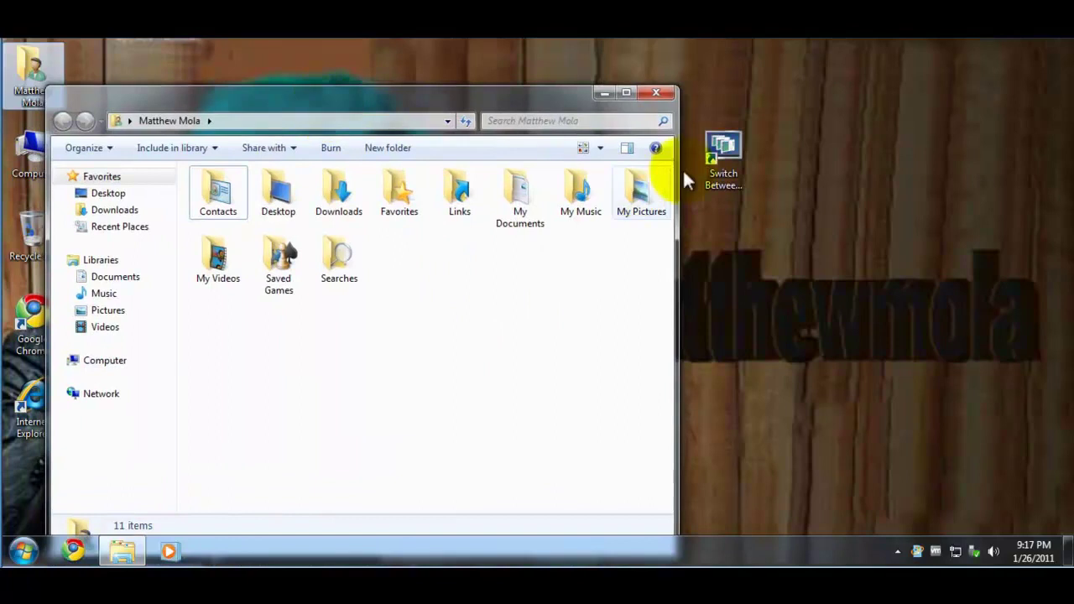
pyautogui.doubleClick(723, 164)
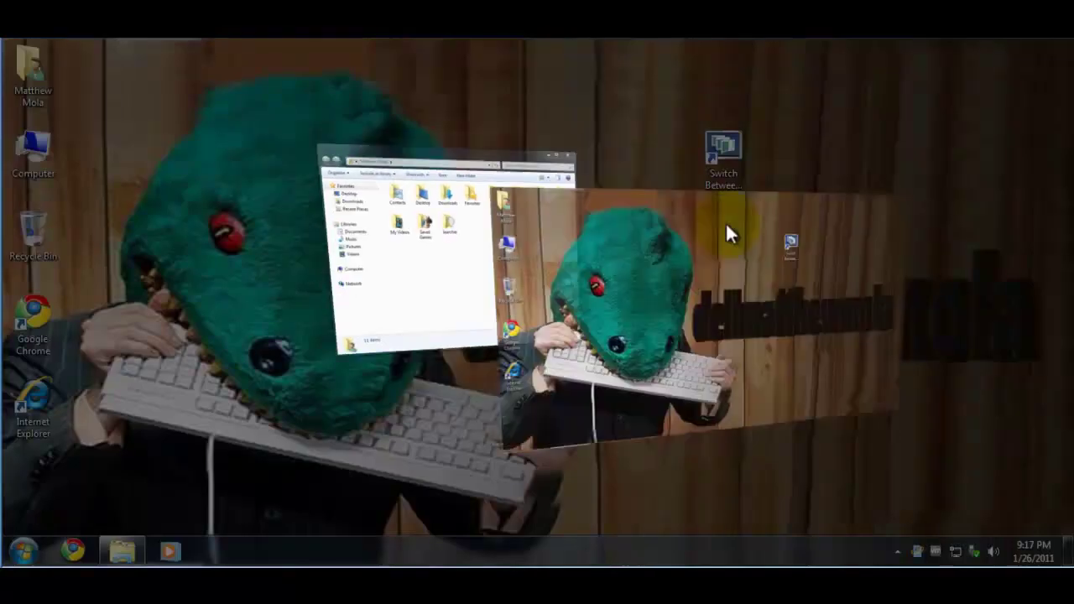
pyautogui.click(643, 193)
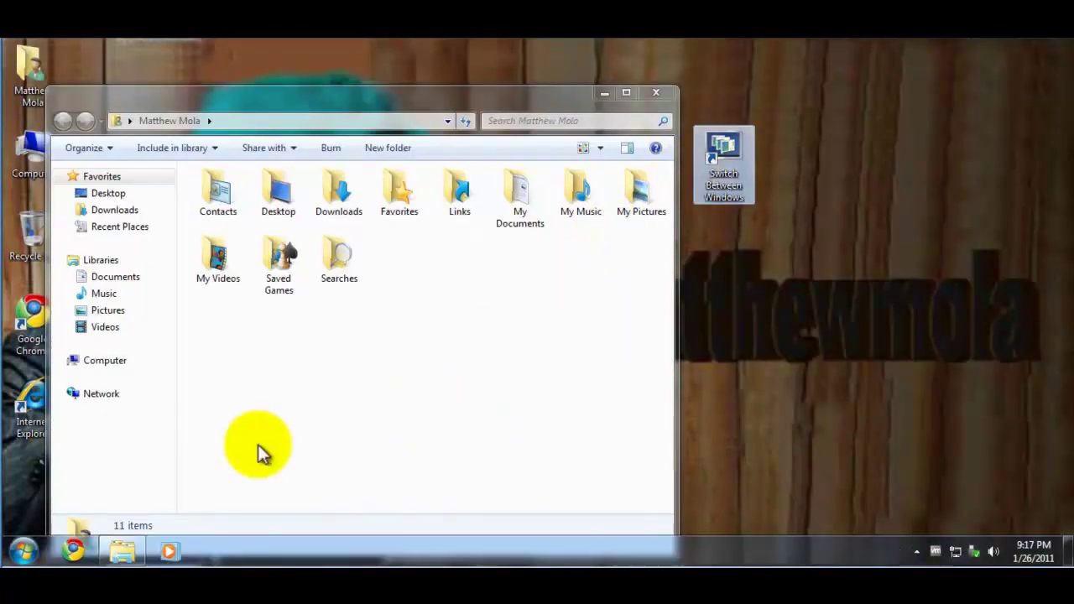
# Pin the Switch Between Windows shortcut to the taskbar and test it there by cycling through the open windows.
pyautogui.press('super+d')
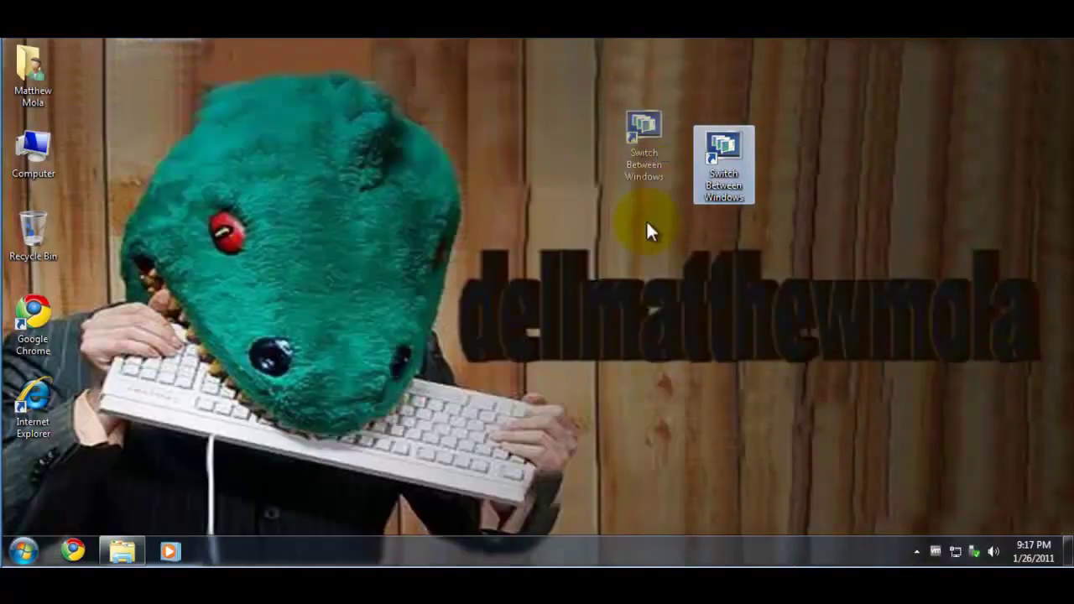
pyautogui.moveTo(698, 194); pyautogui.dragTo(202, 549)
pyautogui.click(215, 551)
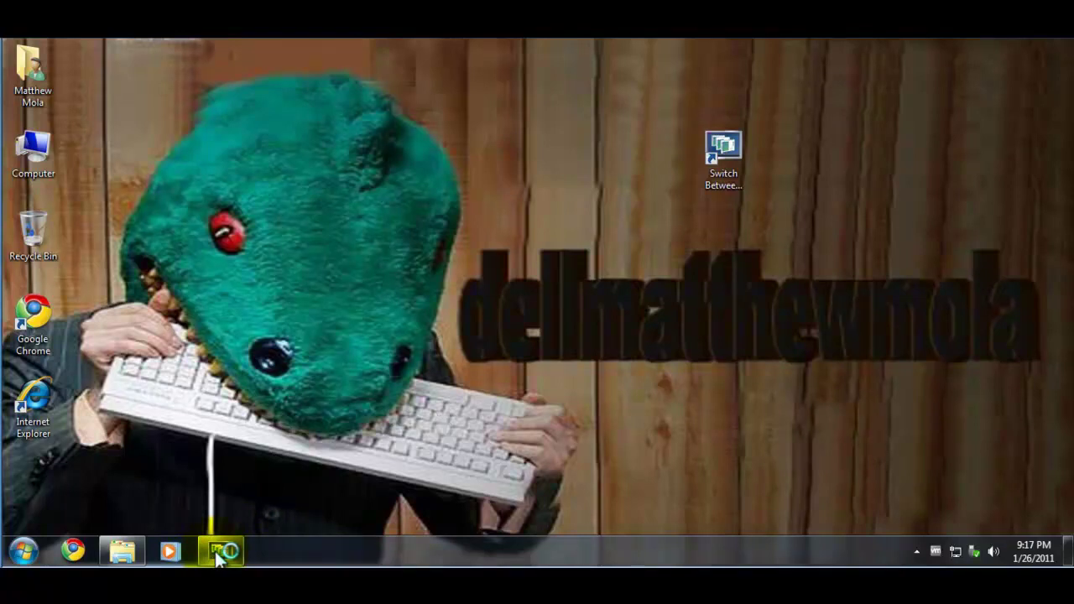
pyautogui.click(215, 552)
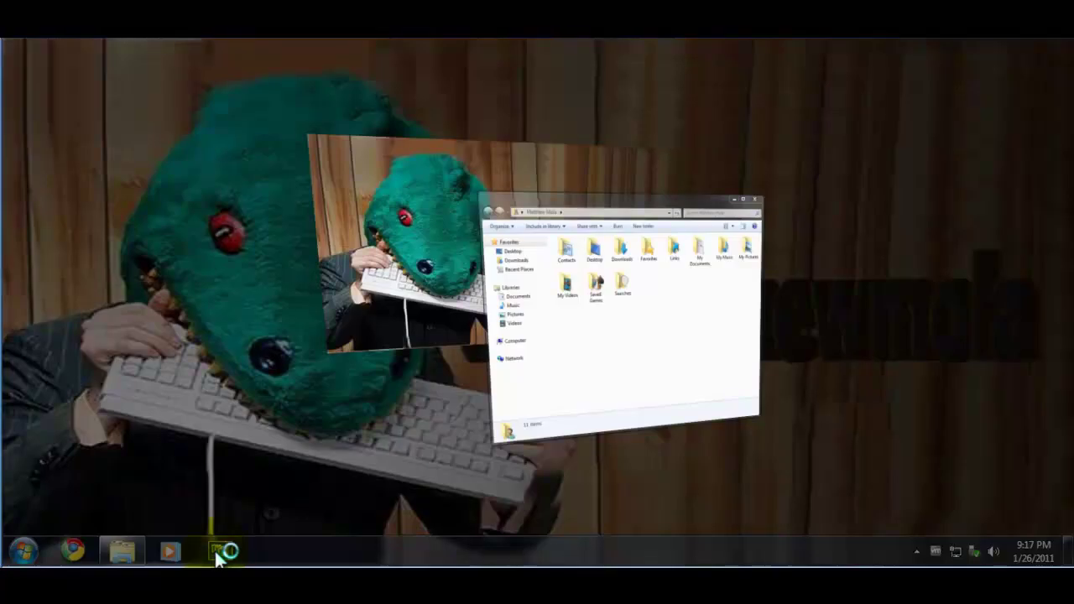
pyautogui.scroll(-3, 215, 557)
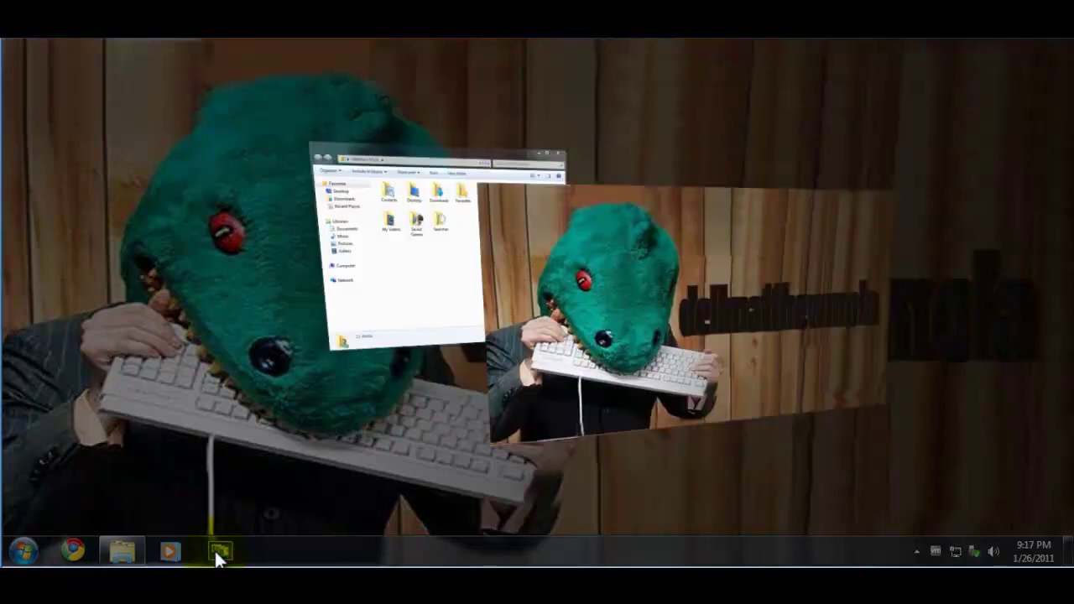
pyautogui.click(214, 549)
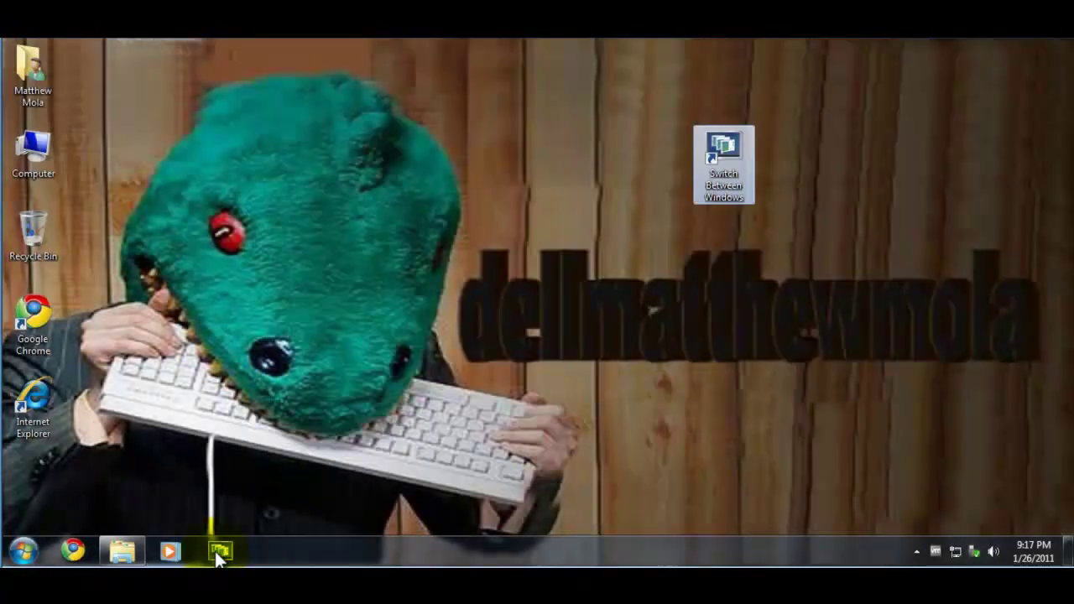